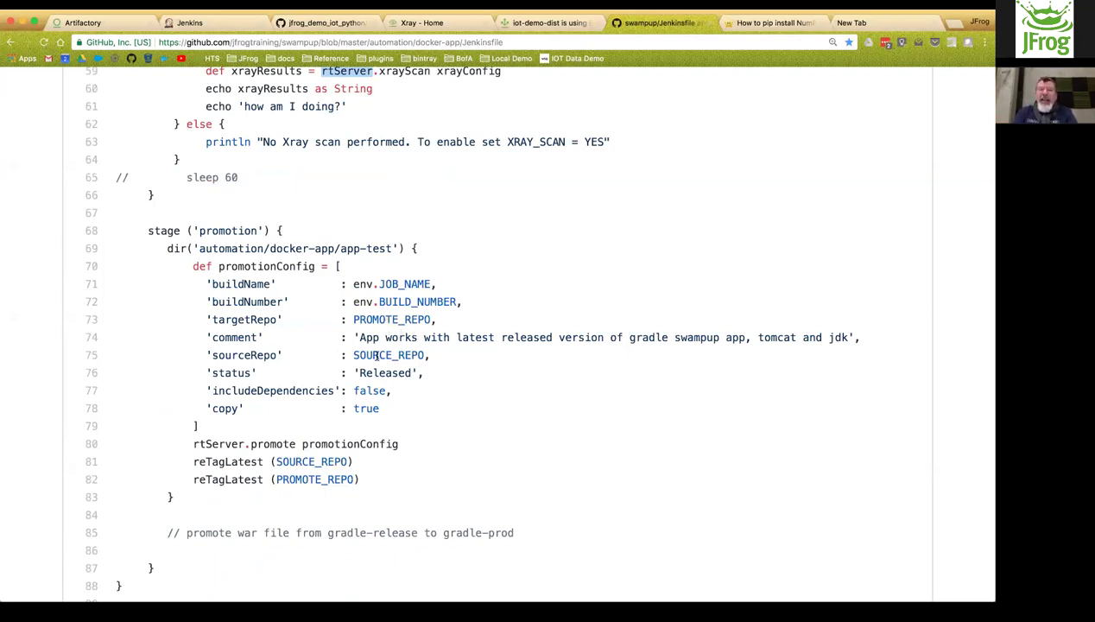
- Highlight the PROMOTE_REPO target in the Jenkinsfile's promotion stage, and start an automation-docker-app build in Jenkins with the preset parameters
{"action": "left_click", "coordinate": [378, 366]}
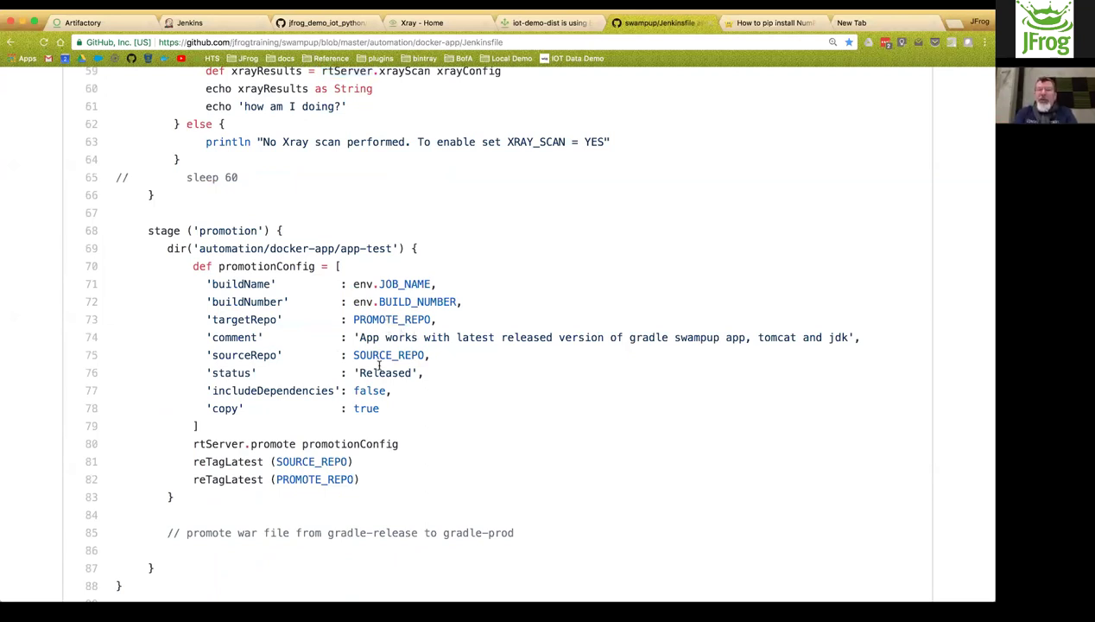
{"action": "double_click", "coordinate": [390, 319]}
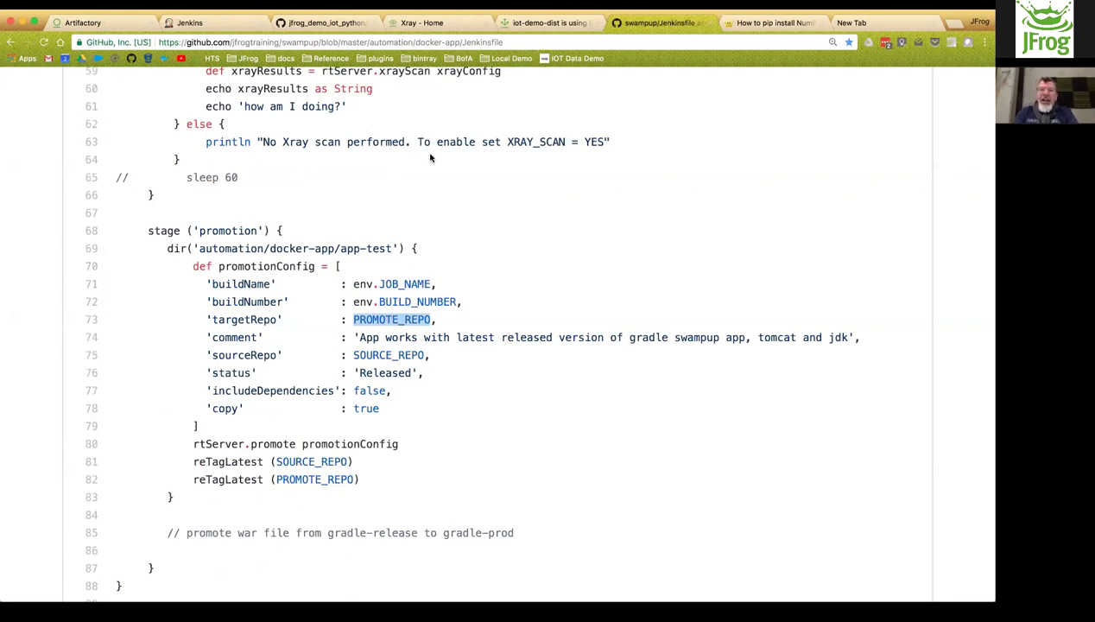
{"action": "left_click", "coordinate": [233, 27]}
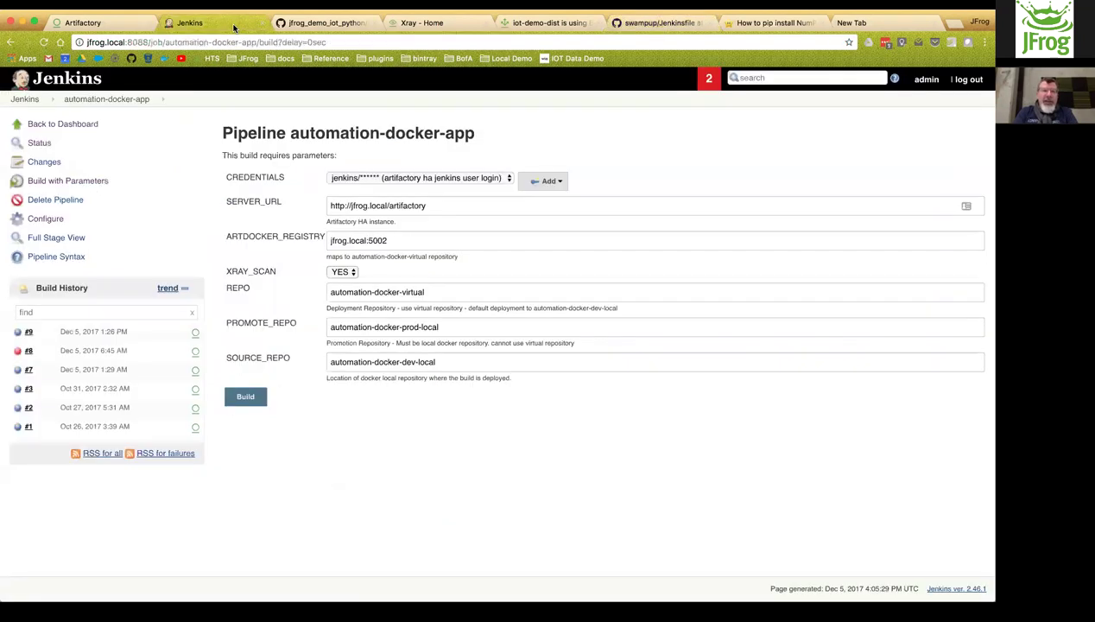
{"action": "left_click", "coordinate": [246, 397]}
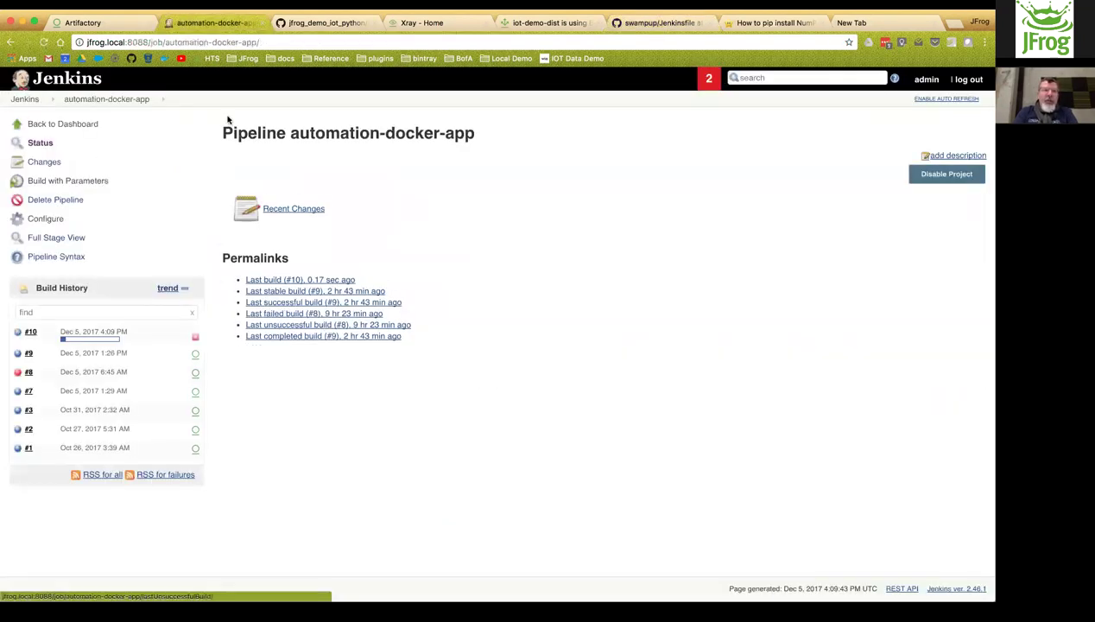
- Switch to Artifactory and open the general info of build 9 of automation-docker-app in the Build Browser
{"action": "left_click", "coordinate": [114, 23]}
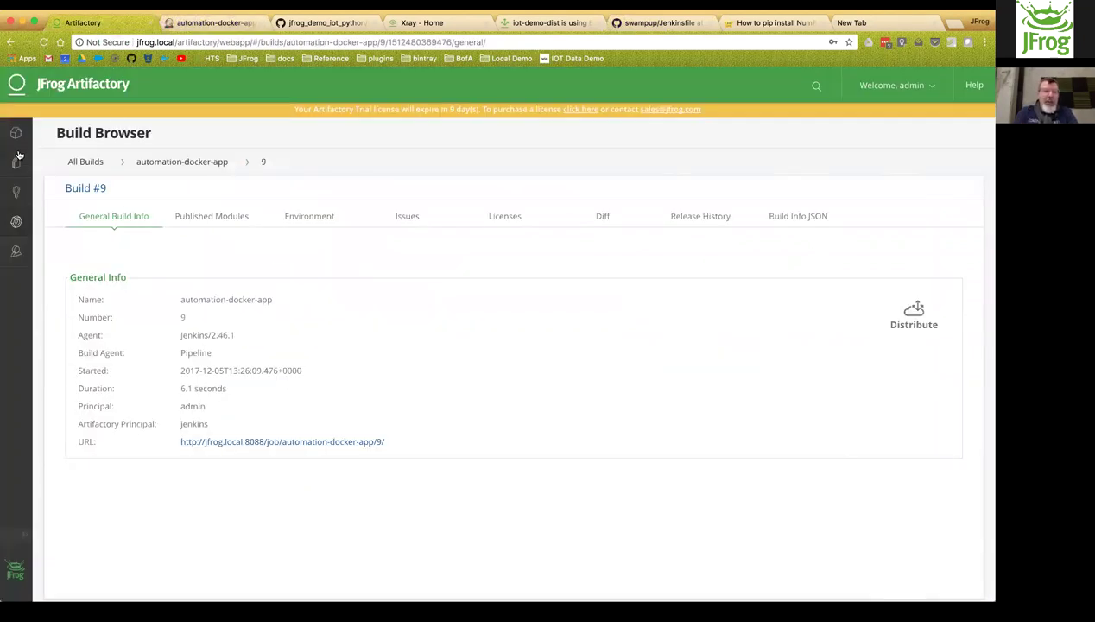
{"action": "left_click", "coordinate": [17, 222]}
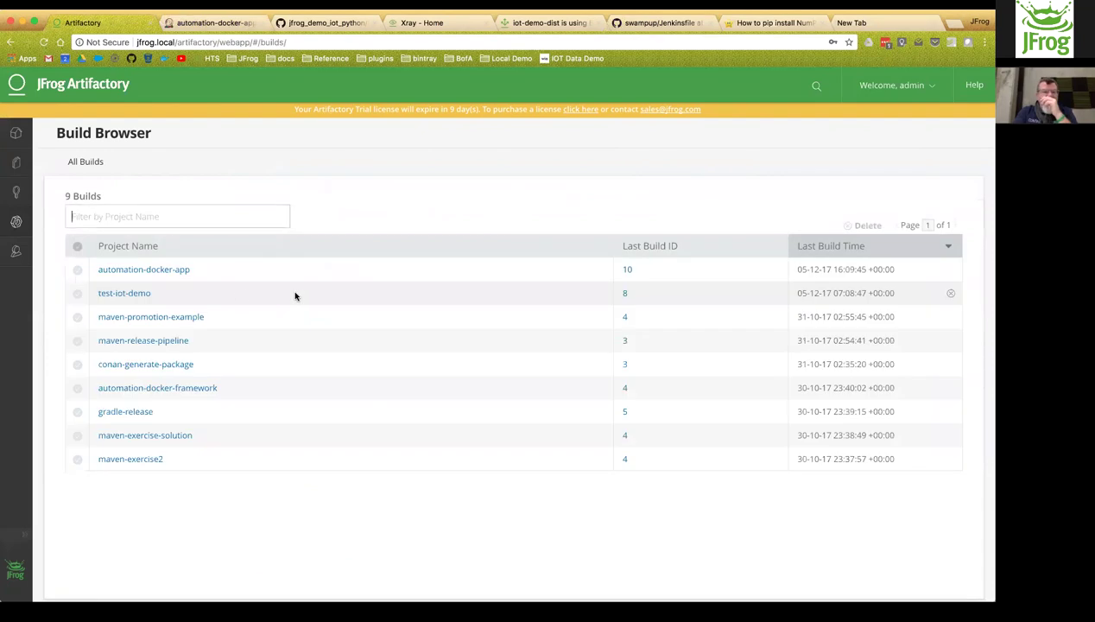
{"action": "left_click", "coordinate": [170, 271]}
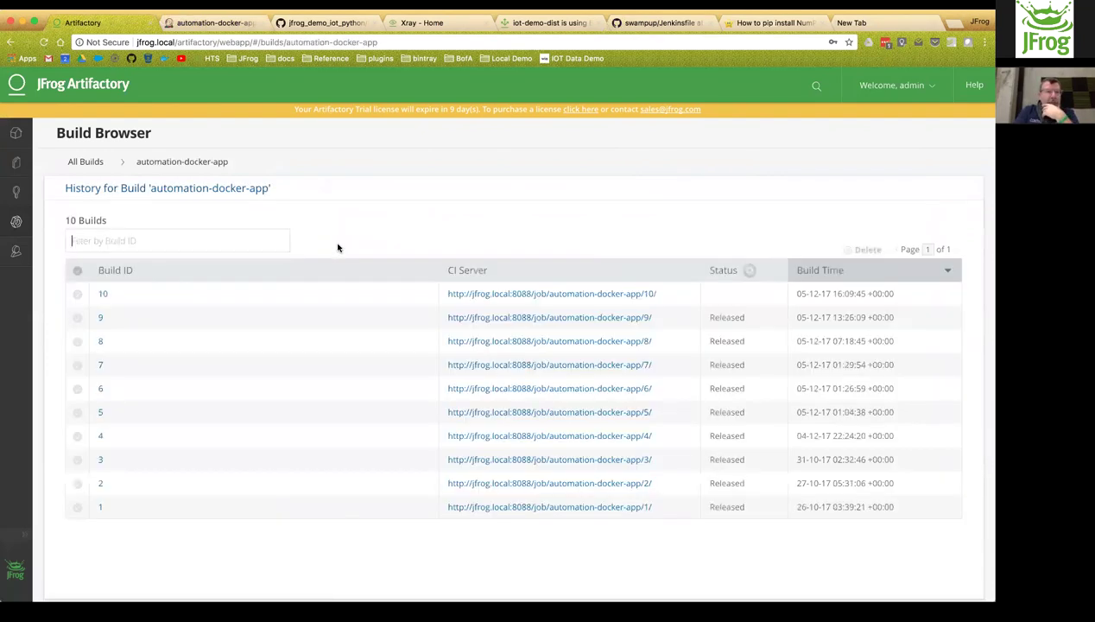
{"action": "left_click", "coordinate": [100, 318]}
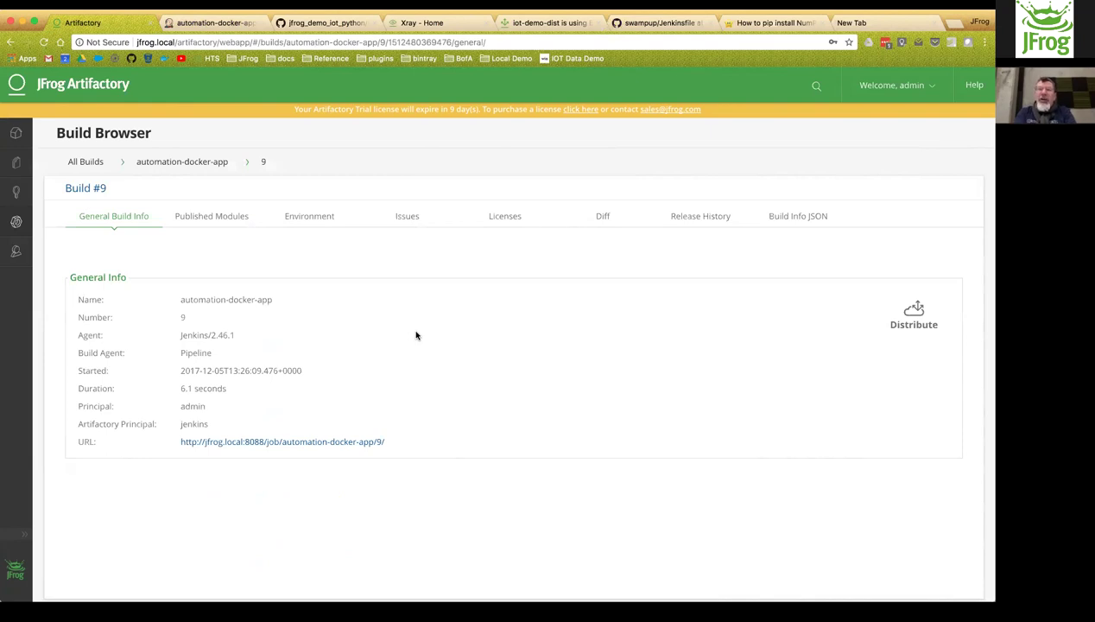
{"action": "double_click", "coordinate": [208, 299]}
{"action": "left_click", "coordinate": [210, 298]}
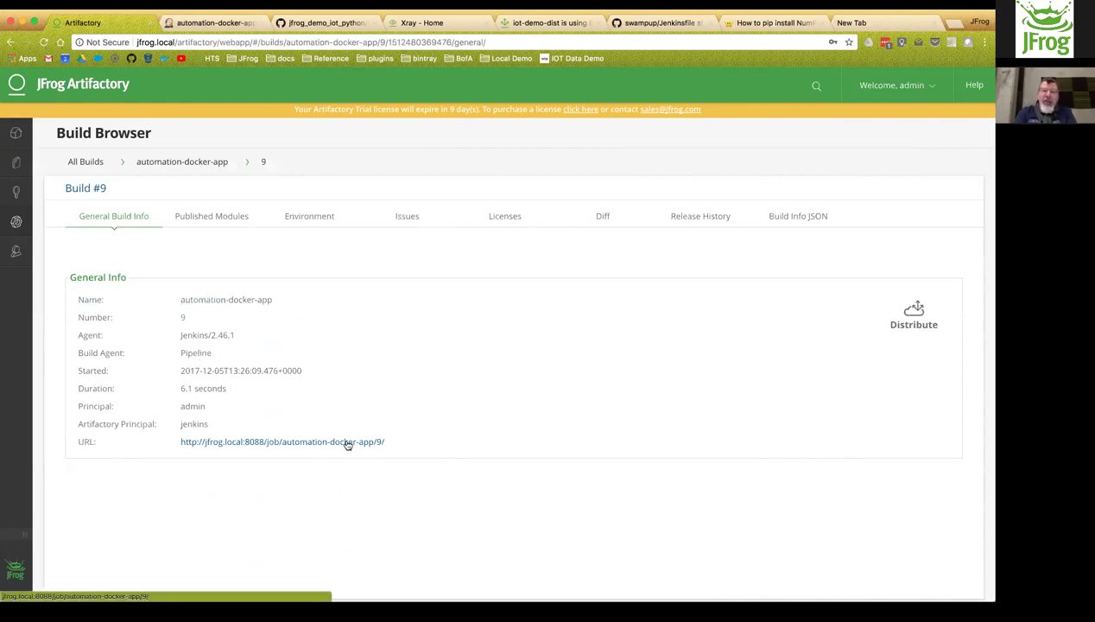
- Examine the artifacts and dependencies of build 9's published module docker-app:9, including their repository paths
{"action": "left_click", "coordinate": [227, 222]}
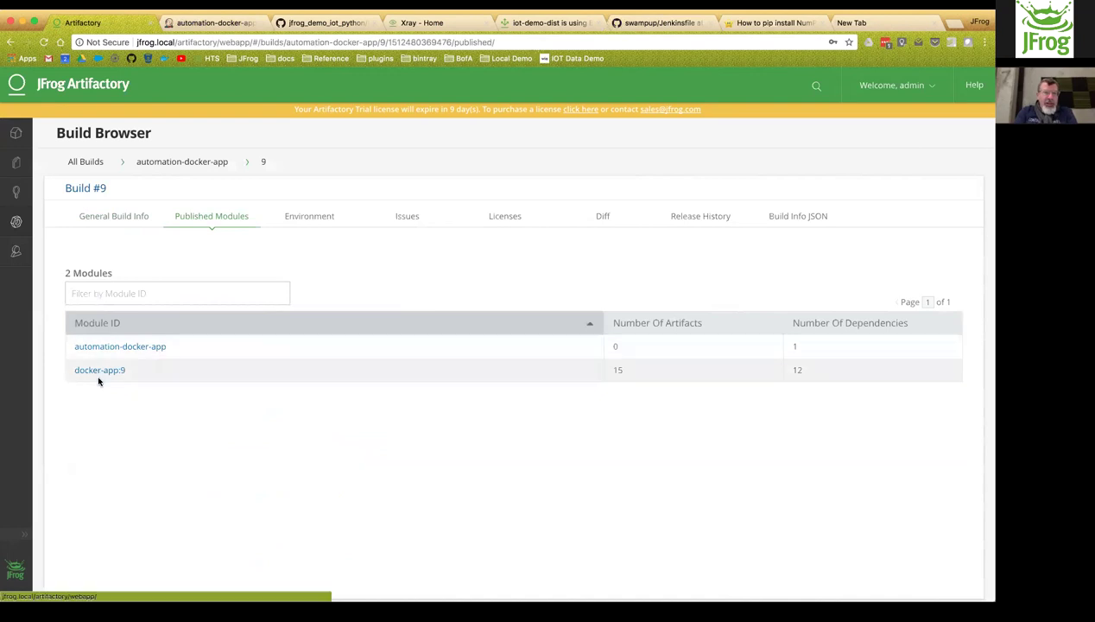
{"action": "left_click", "coordinate": [105, 371]}
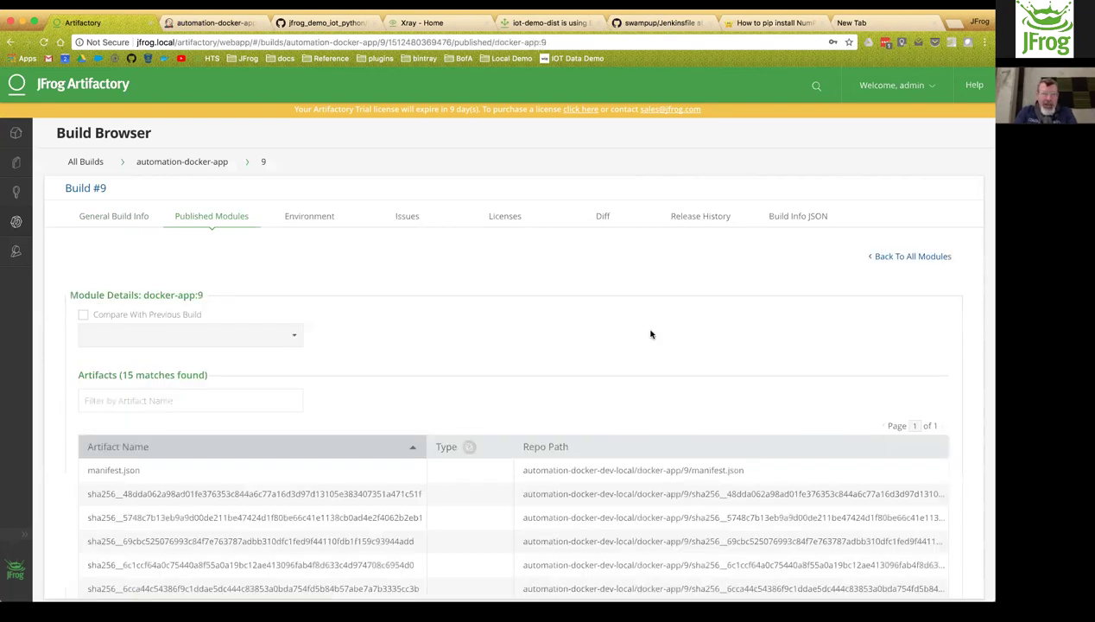
{"action": "scroll", "coordinate": [766, 334], "scroll_direction": "down", "scroll_amount": 3}
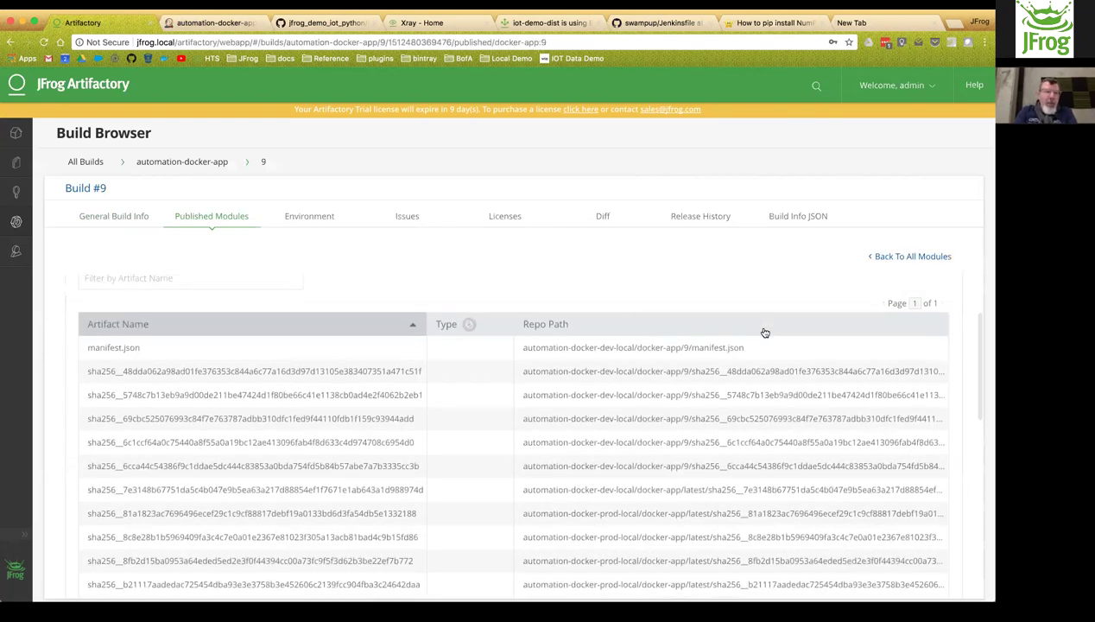
{"action": "scroll", "coordinate": [765, 333], "scroll_direction": "up", "scroll_amount": 1}
{"action": "scroll", "coordinate": [765, 333], "scroll_direction": "down", "scroll_amount": 5}
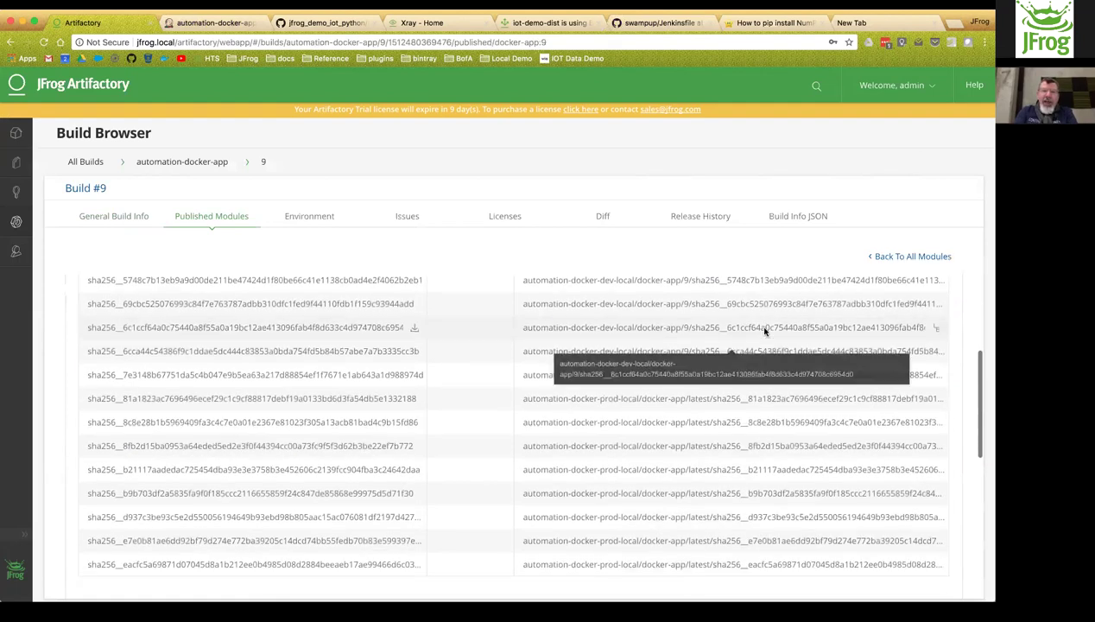
{"action": "scroll", "coordinate": [765, 328], "scroll_direction": "down", "scroll_amount": 5}
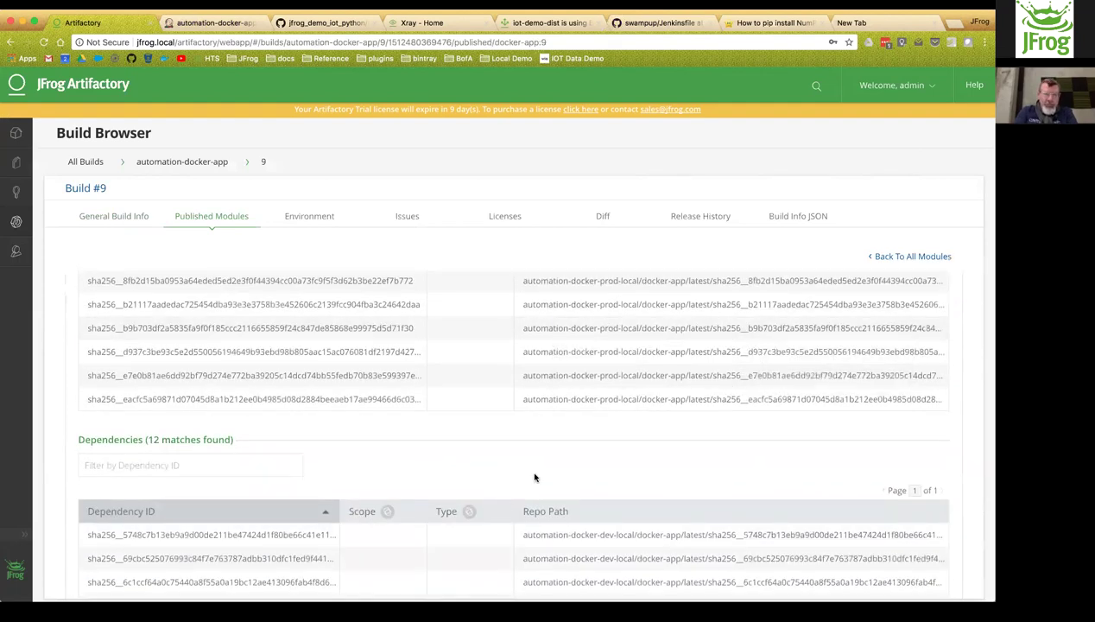
{"action": "scroll", "coordinate": [535, 477], "scroll_direction": "down", "scroll_amount": 3}
{"action": "scroll", "coordinate": [534, 476], "scroll_direction": "down", "scroll_amount": 3}
{"action": "scroll", "coordinate": [535, 473], "scroll_direction": "up", "scroll_amount": 2}
{"action": "scroll", "coordinate": [535, 473], "scroll_direction": "up", "scroll_amount": 10}
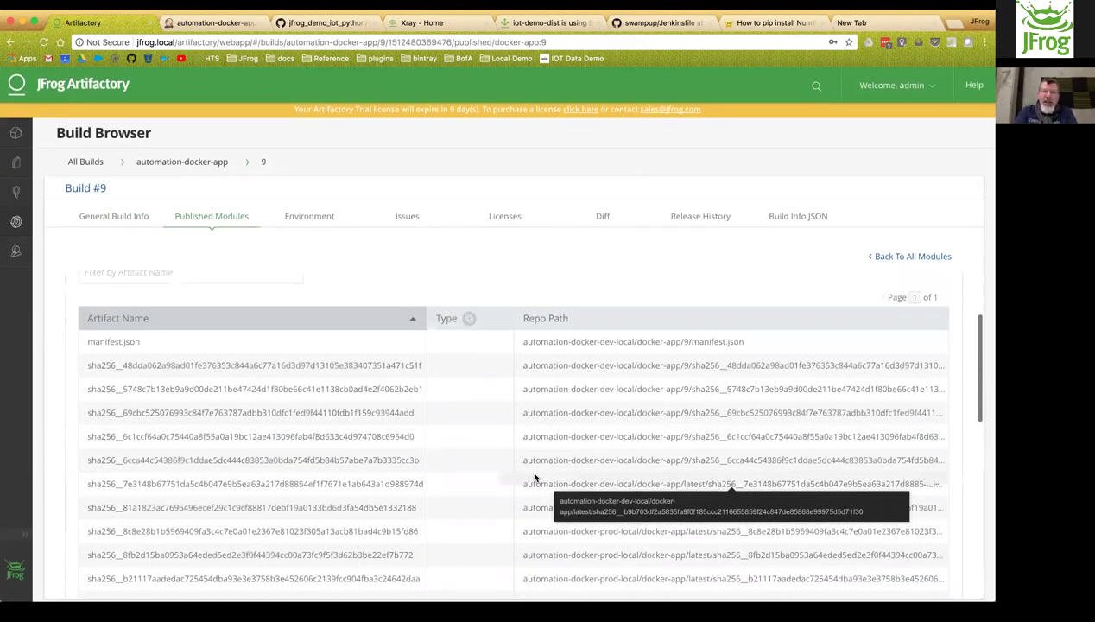
{"action": "scroll", "coordinate": [535, 477], "scroll_direction": "up", "scroll_amount": 3}
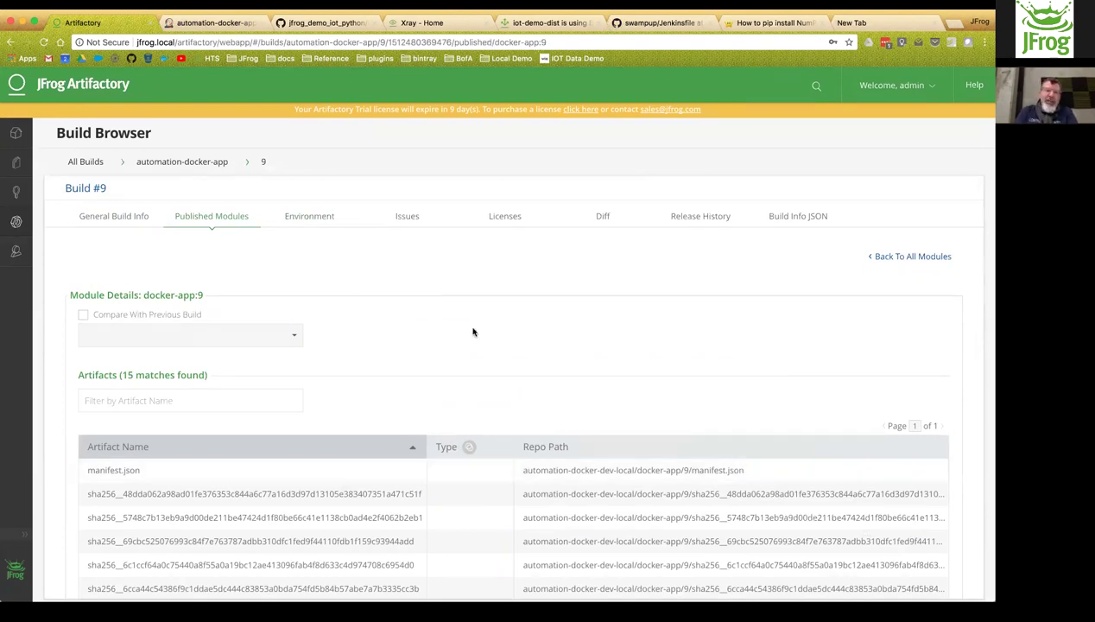
- Examine the environment variables and system variables recorded for build 9
{"action": "left_click", "coordinate": [317, 222]}
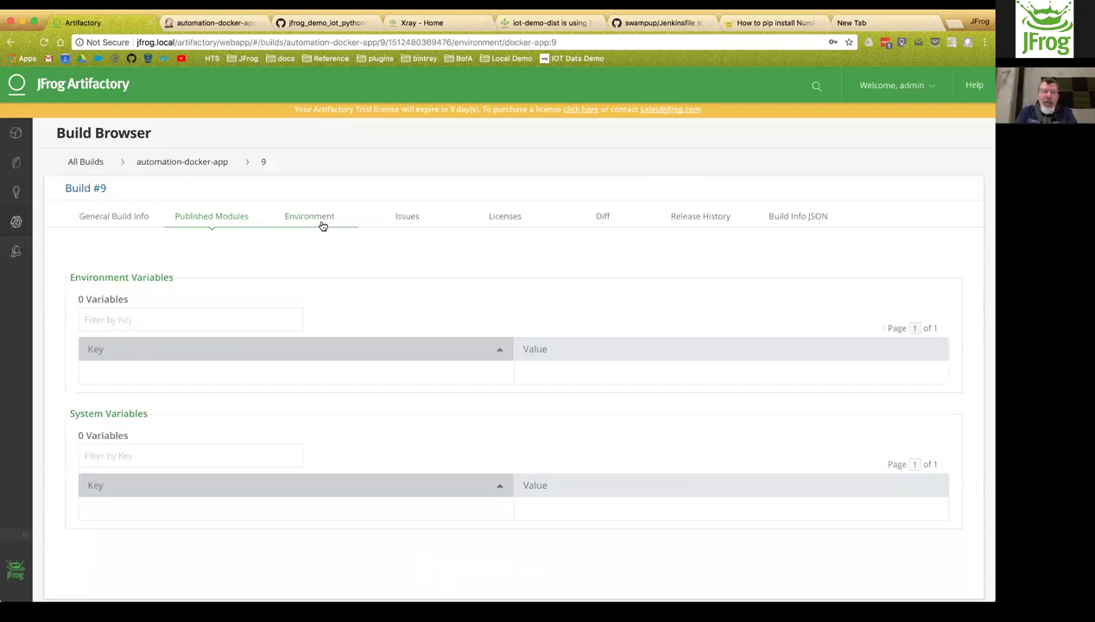
{"action": "scroll", "coordinate": [682, 299], "scroll_direction": "down", "scroll_amount": 10}
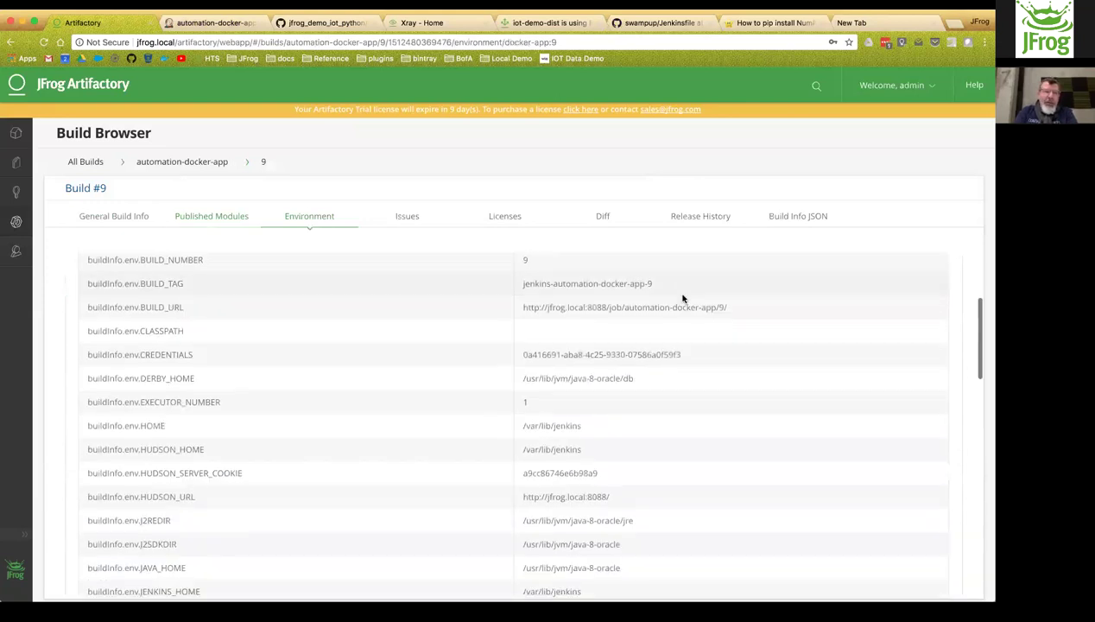
{"action": "scroll", "coordinate": [682, 299], "scroll_direction": "up", "scroll_amount": 5}
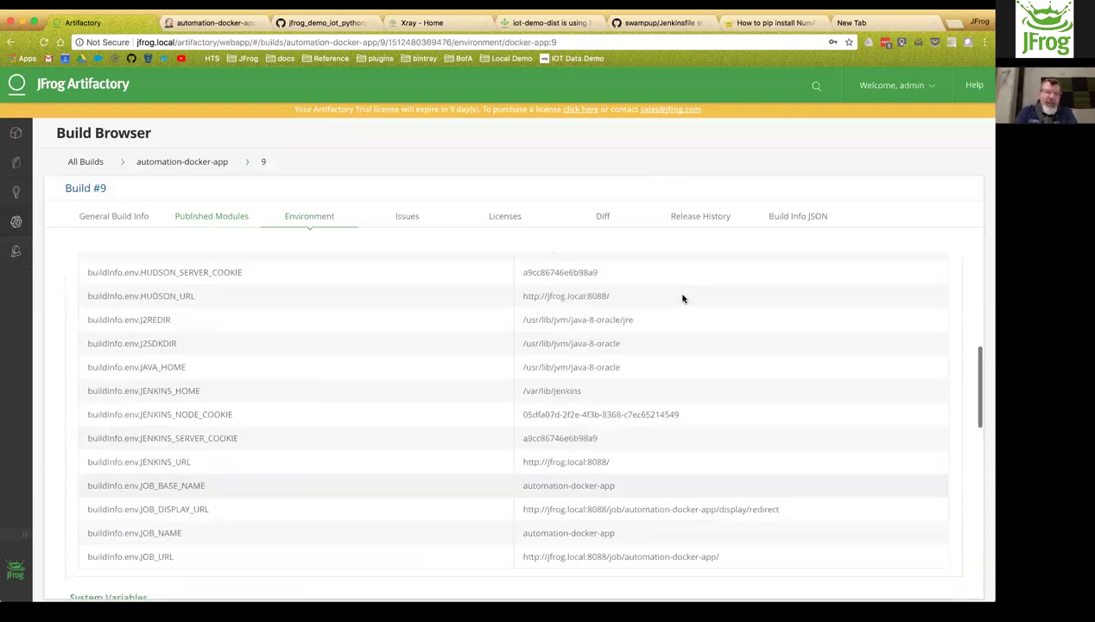
{"action": "scroll", "coordinate": [682, 299], "scroll_direction": "down", "scroll_amount": 3}
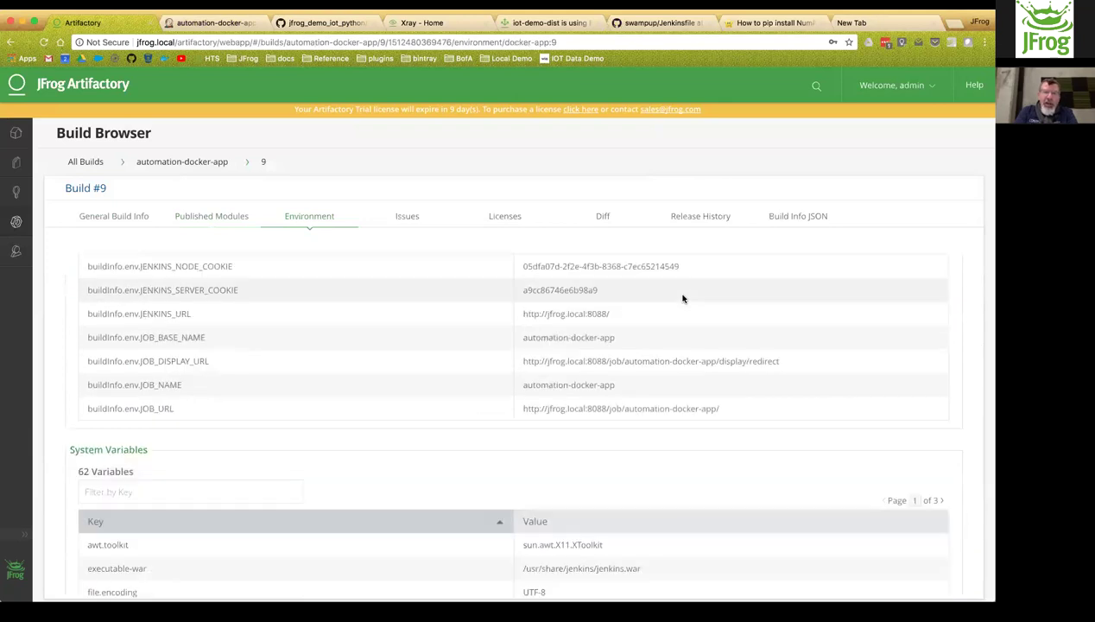
{"action": "scroll", "coordinate": [683, 299], "scroll_direction": "up", "scroll_amount": 10}
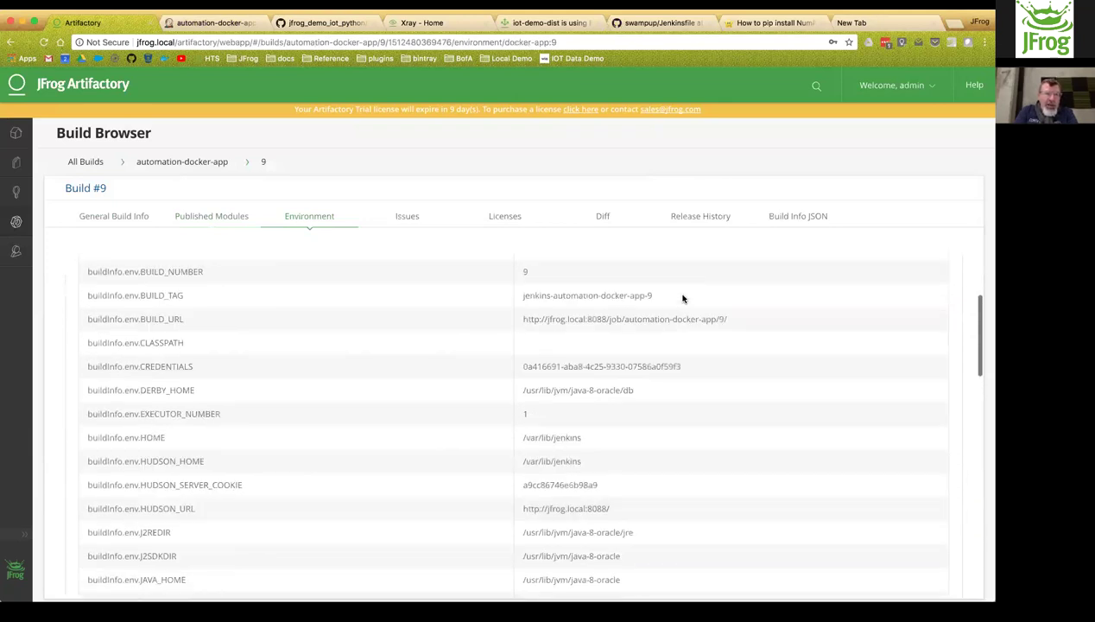
{"action": "scroll", "coordinate": [682, 299], "scroll_direction": "up", "scroll_amount": 2}
{"action": "scroll", "coordinate": [682, 299], "scroll_direction": "down", "scroll_amount": 15}
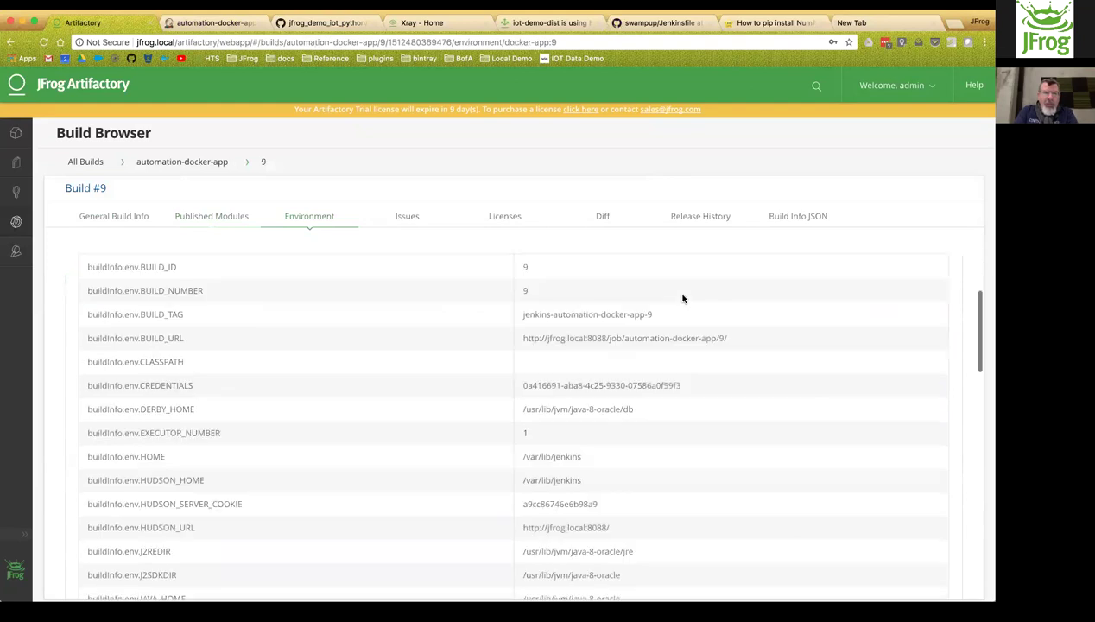
{"action": "scroll", "coordinate": [684, 298], "scroll_direction": "up", "scroll_amount": 1}
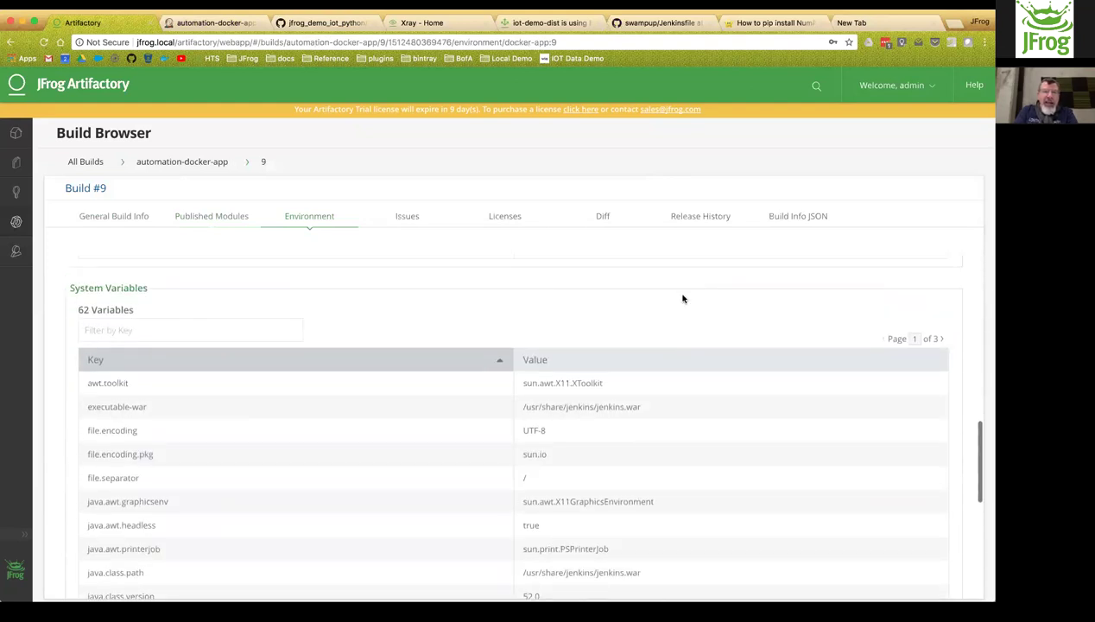
{"action": "scroll", "coordinate": [682, 299], "scroll_direction": "down", "scroll_amount": 2}
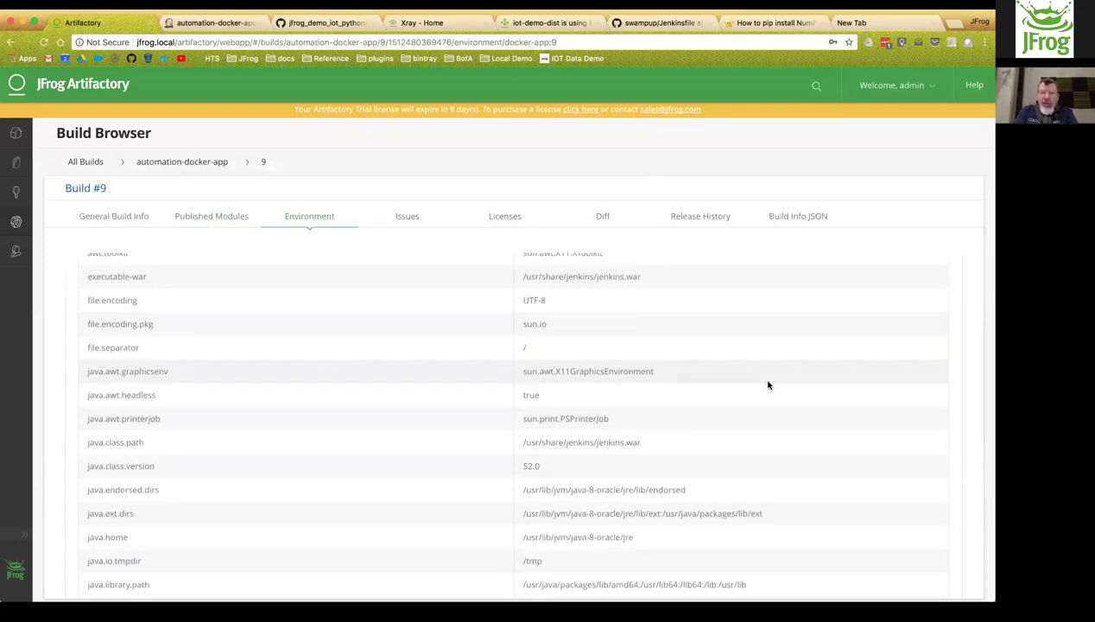
{"action": "scroll", "coordinate": [769, 385], "scroll_direction": "down", "scroll_amount": 4}
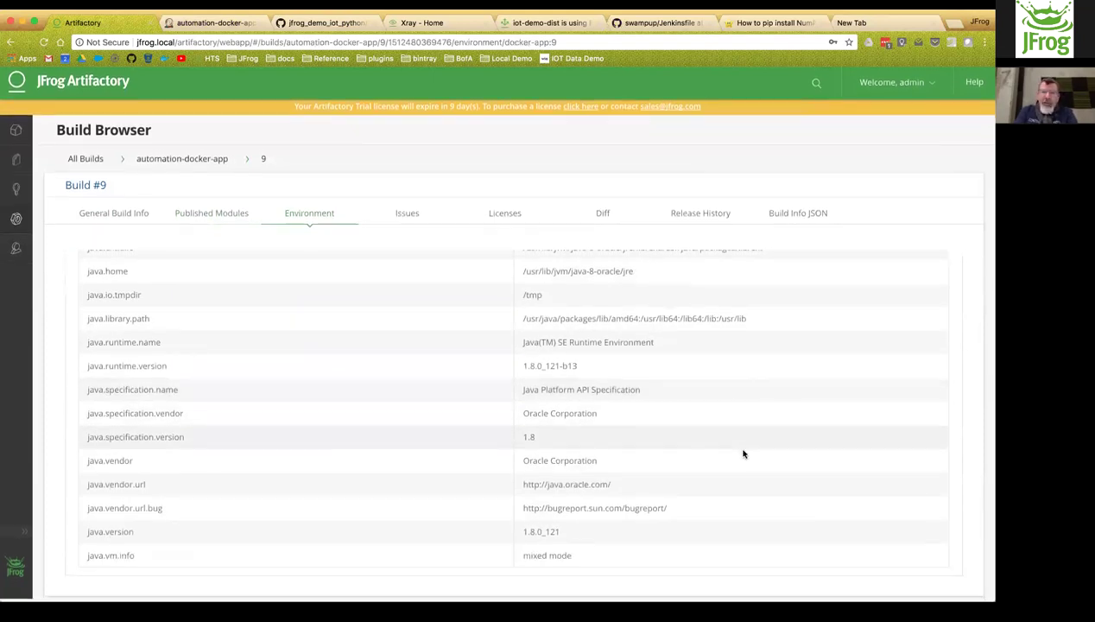
- Check the issues and the license information recorded for build 9
{"action": "left_click", "coordinate": [413, 225]}
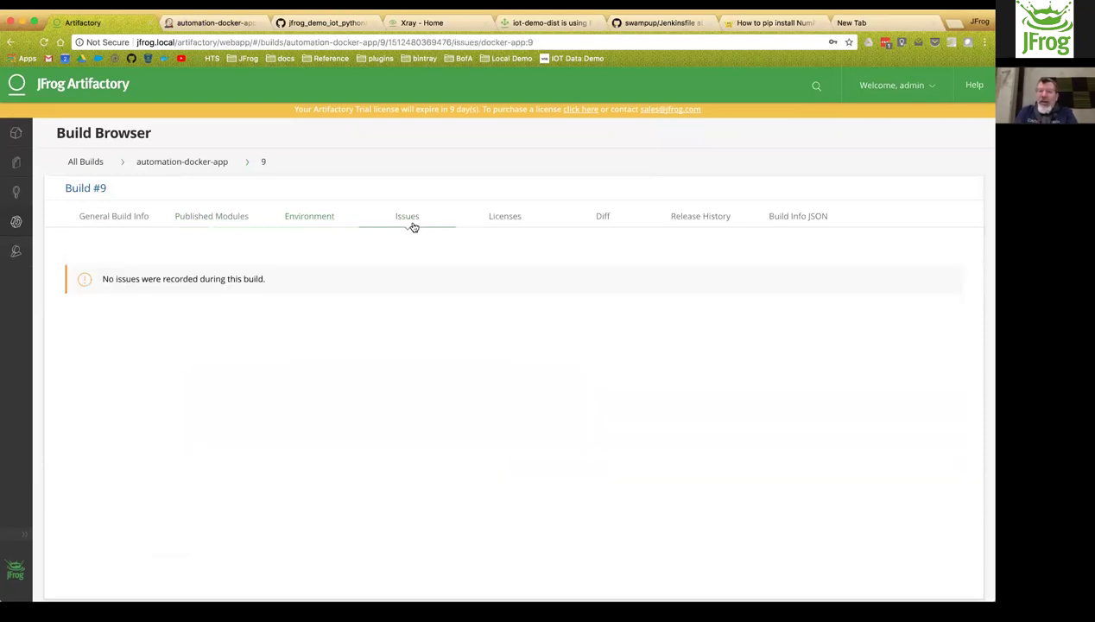
{"action": "left_click", "coordinate": [507, 222]}
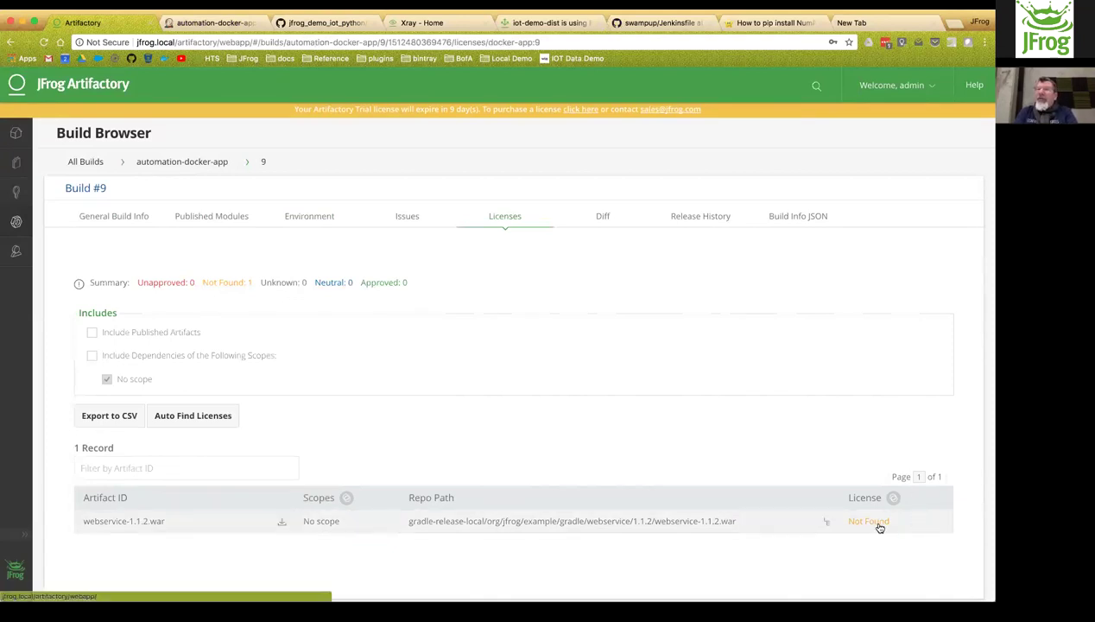
- Compare build 9 against build 8 and review the differences in artifacts, dependencies and environment variables
{"action": "left_click", "coordinate": [602, 218]}
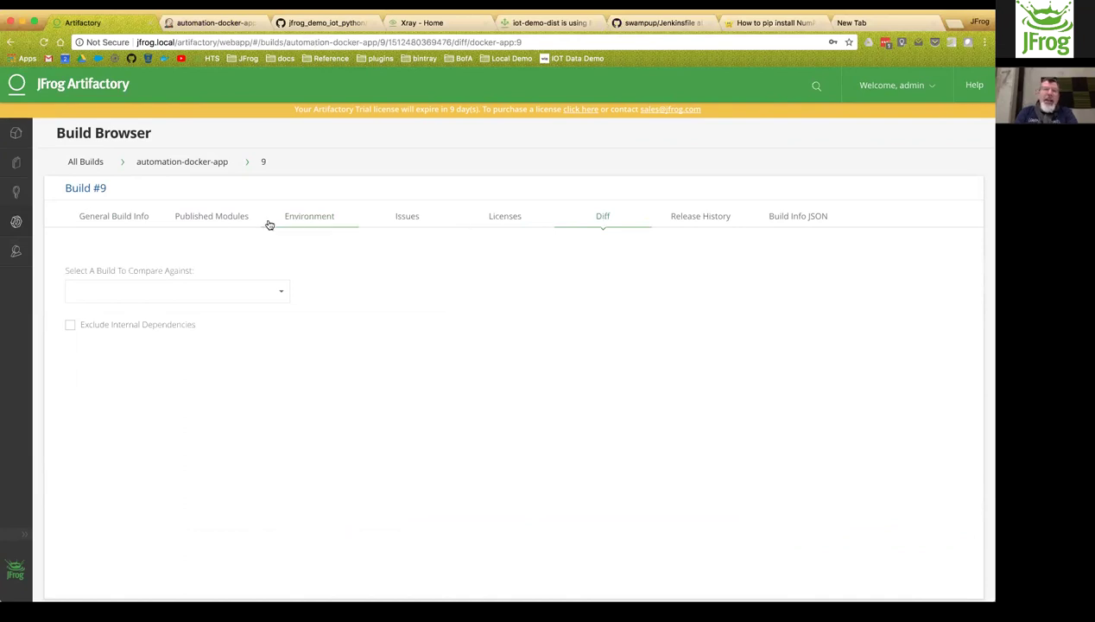
{"action": "left_click", "coordinate": [287, 293]}
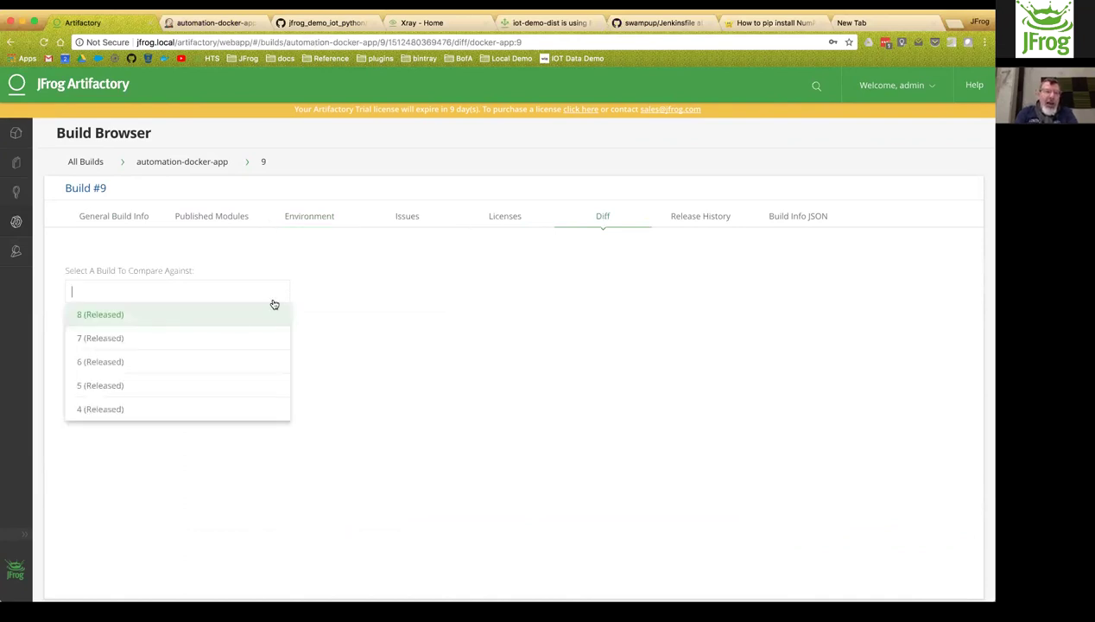
{"action": "left_click", "coordinate": [234, 315]}
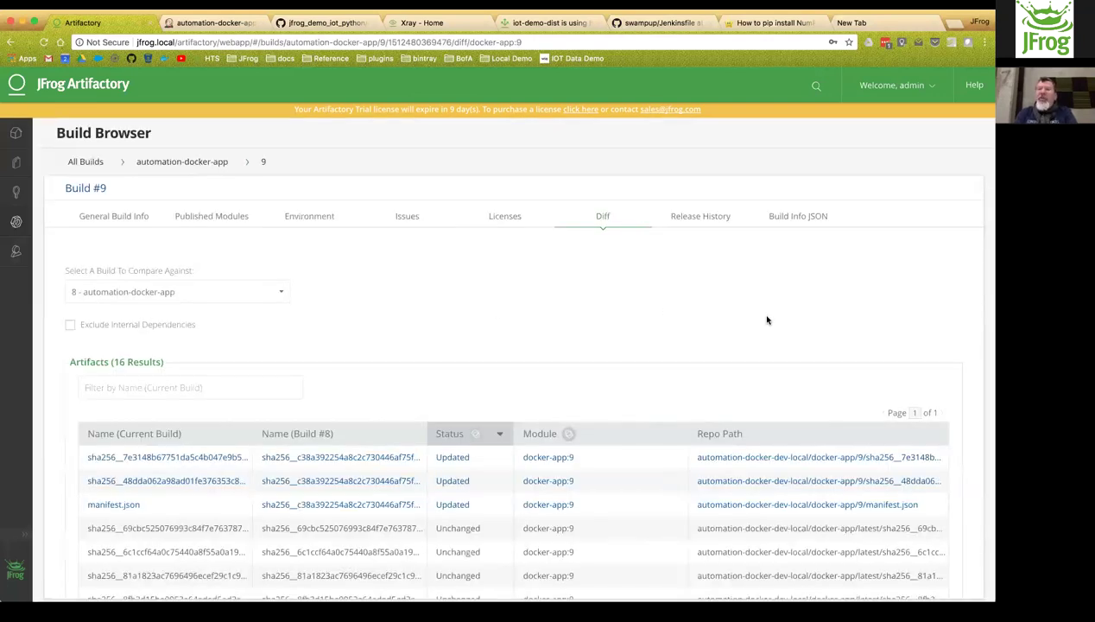
{"action": "scroll", "coordinate": [767, 320], "scroll_direction": "down", "scroll_amount": 4}
{"action": "scroll", "coordinate": [767, 320], "scroll_direction": "up", "scroll_amount": 2}
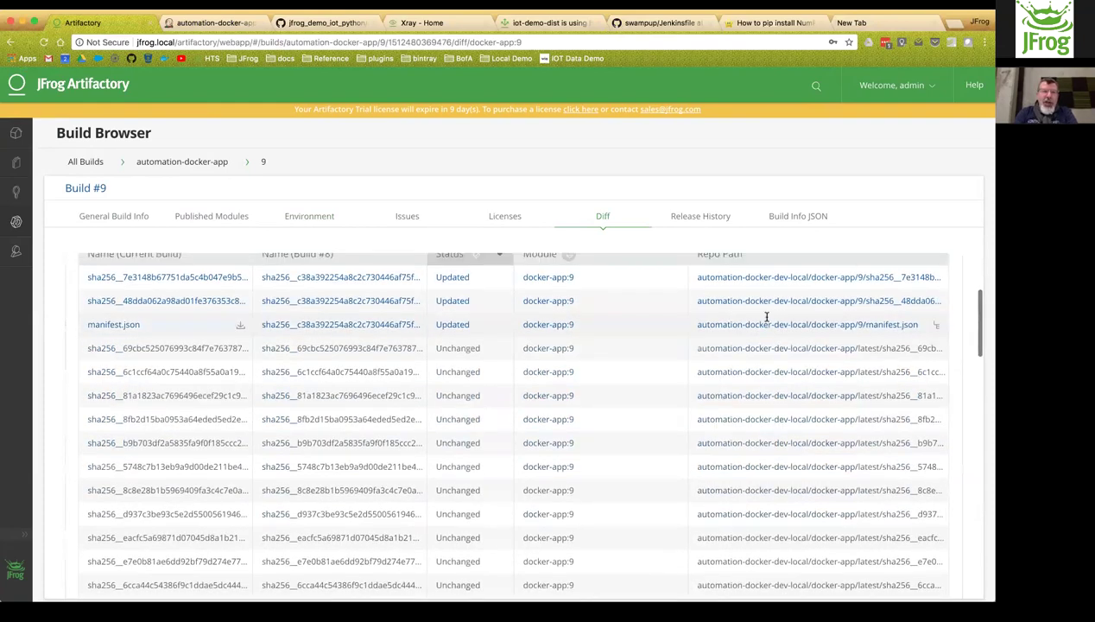
{"action": "scroll", "coordinate": [767, 320], "scroll_direction": "down", "scroll_amount": 5}
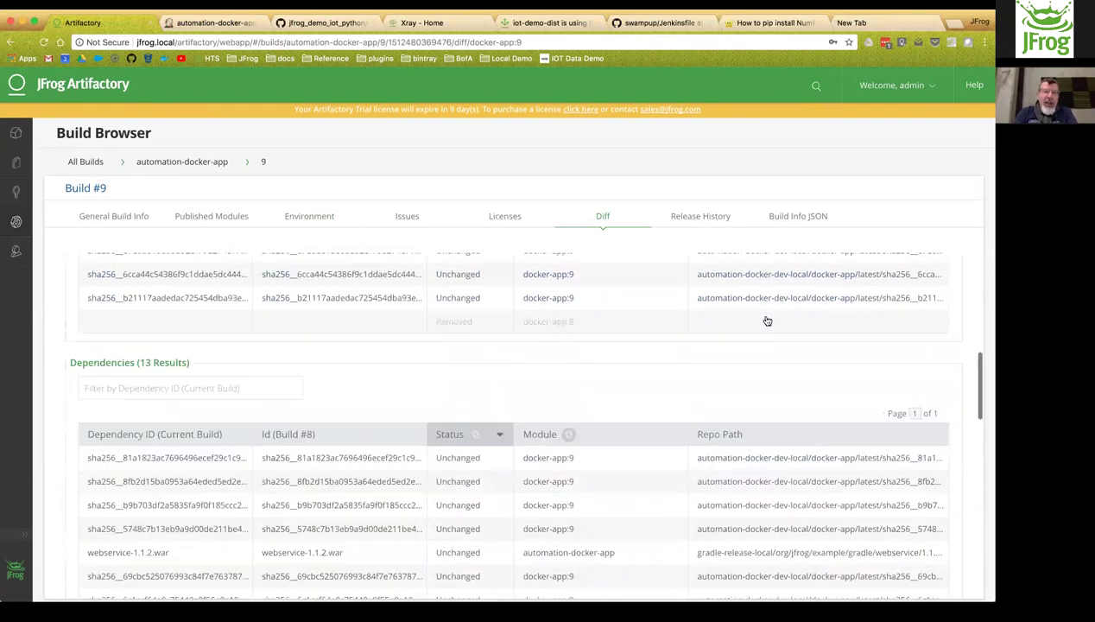
{"action": "scroll", "coordinate": [767, 321], "scroll_direction": "down", "scroll_amount": 5}
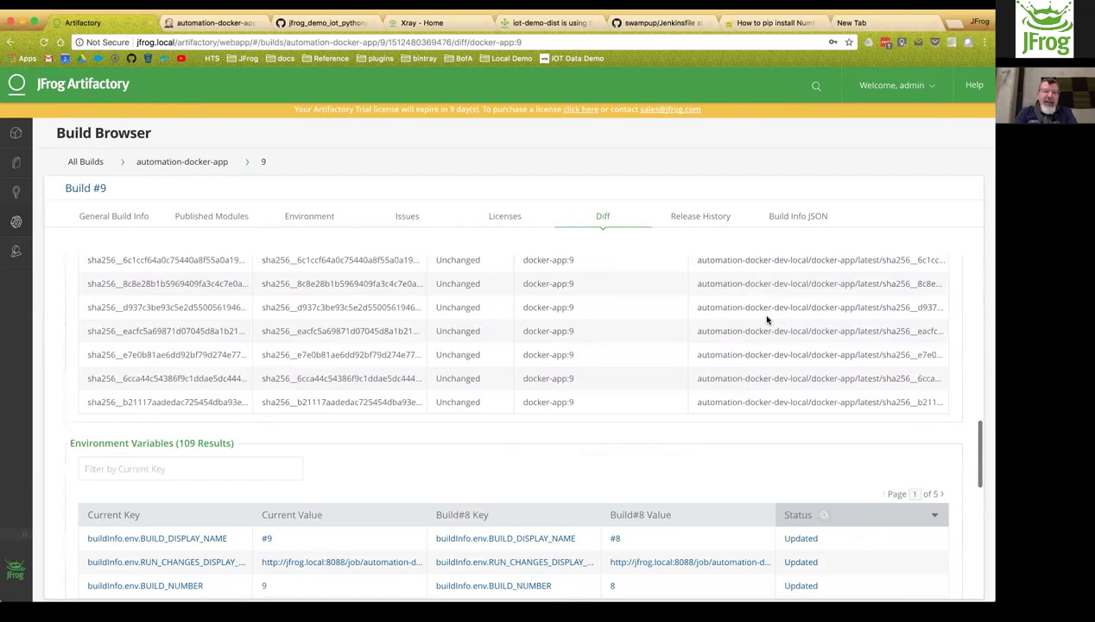
{"action": "scroll", "coordinate": [767, 321], "scroll_direction": "down", "scroll_amount": 1}
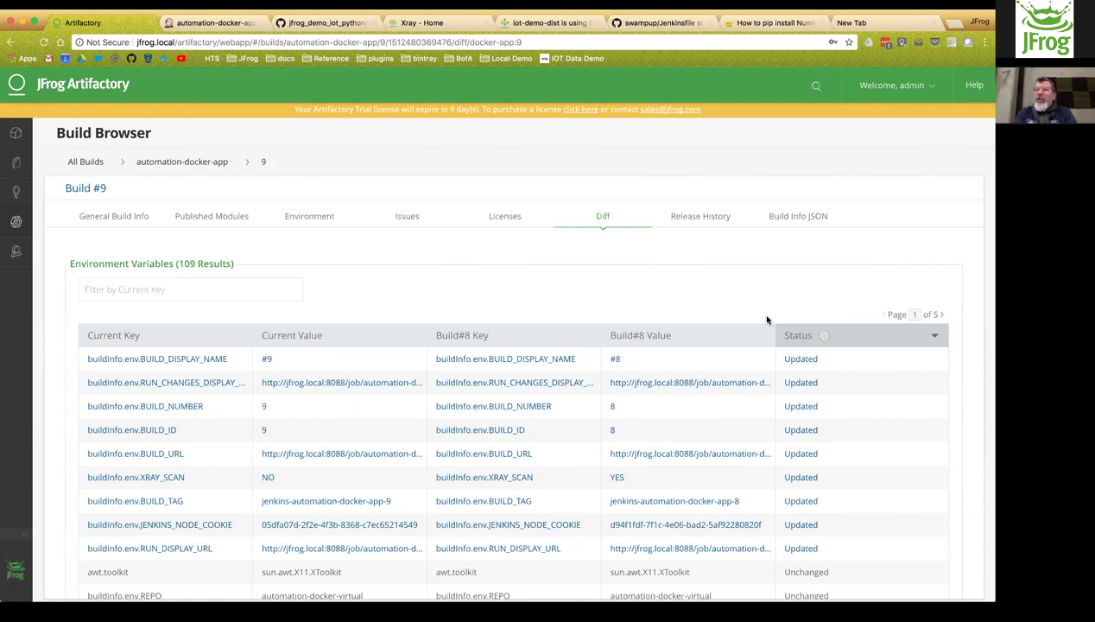
- View the release history of build 9
{"action": "left_click", "coordinate": [701, 217]}
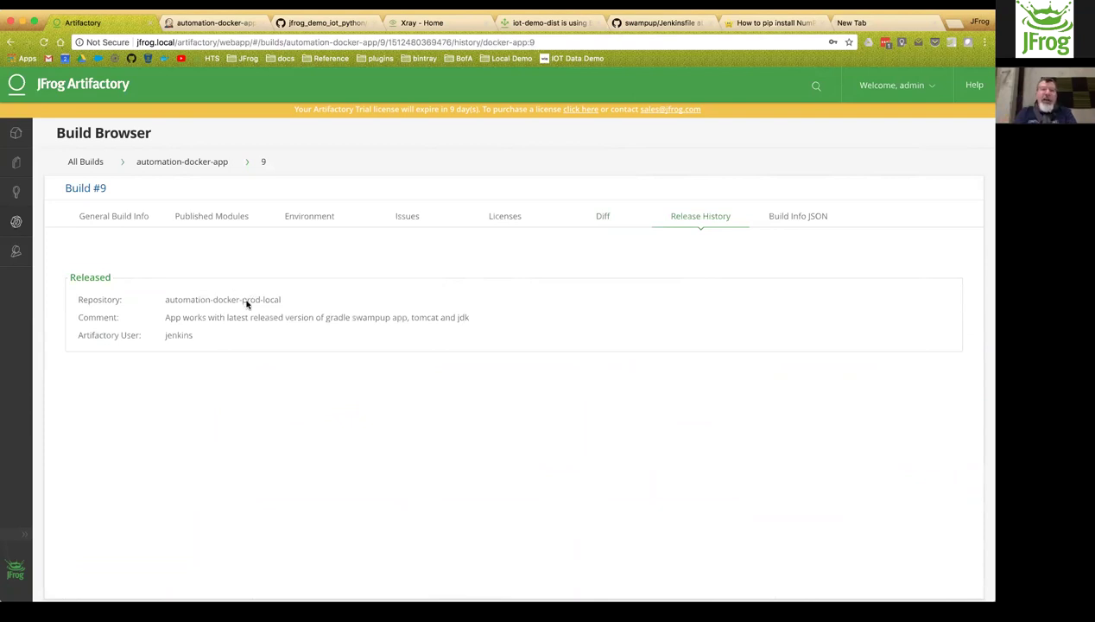
- Compare the Released entry in build 9's release history with the status set in the Jenkinsfile's promotion stage
{"action": "double_click", "coordinate": [100, 282]}
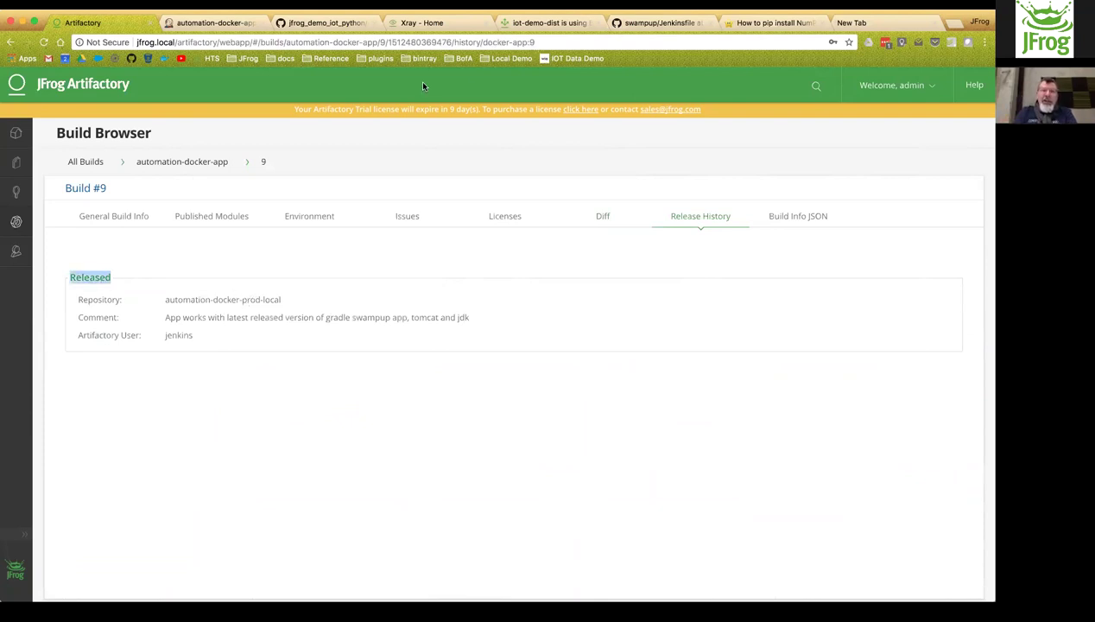
{"action": "left_click", "coordinate": [653, 26]}
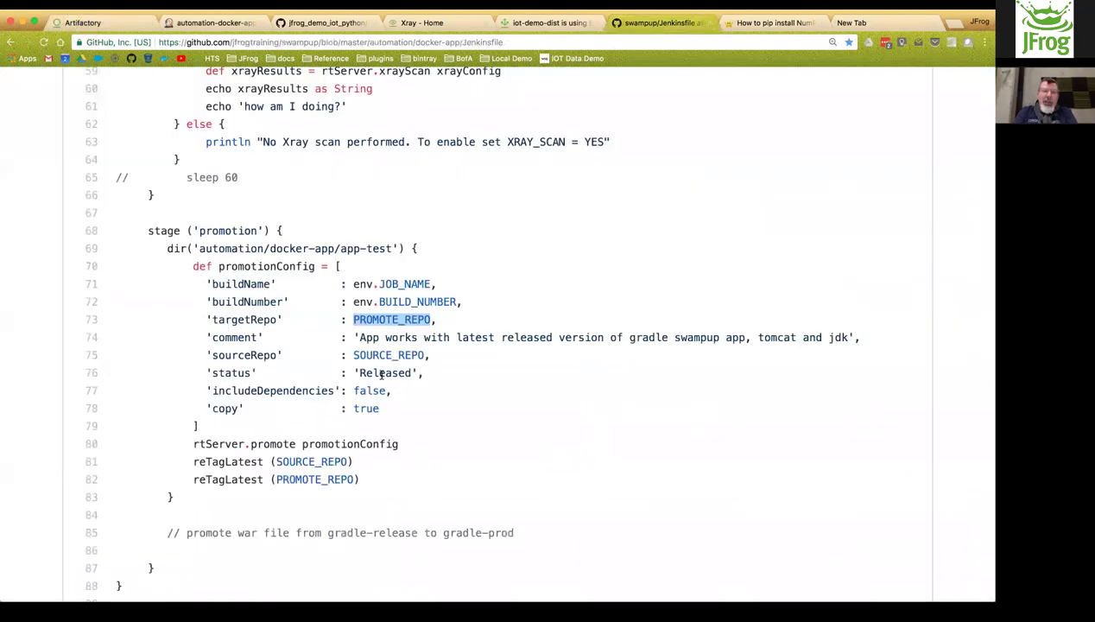
{"action": "double_click", "coordinate": [380, 371]}
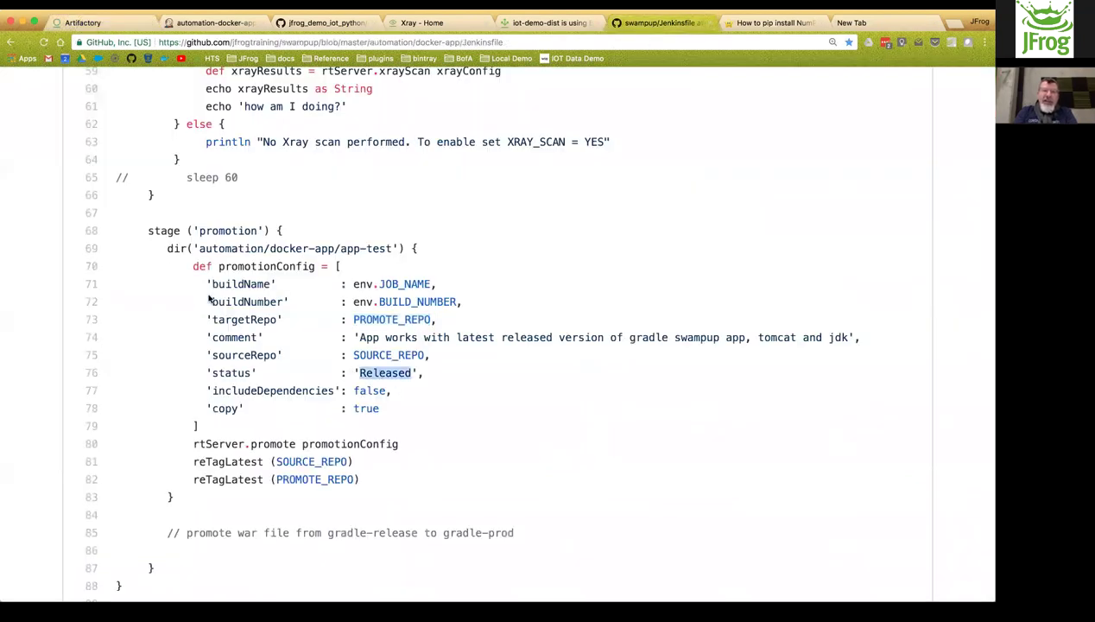
{"action": "left_click", "coordinate": [123, 25]}
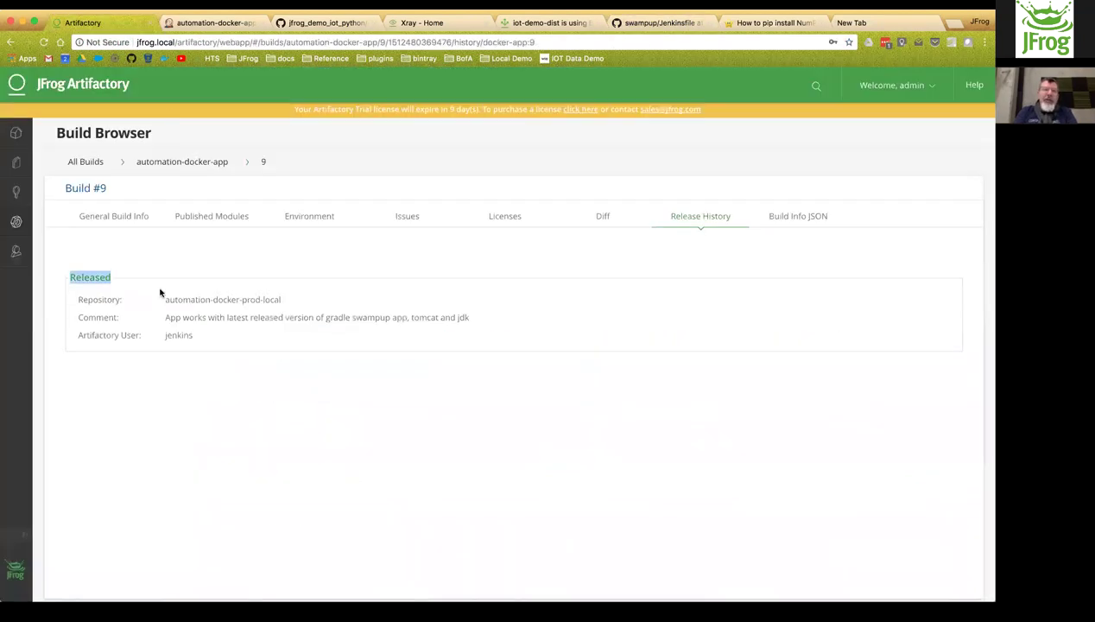
{"action": "double_click", "coordinate": [92, 278]}
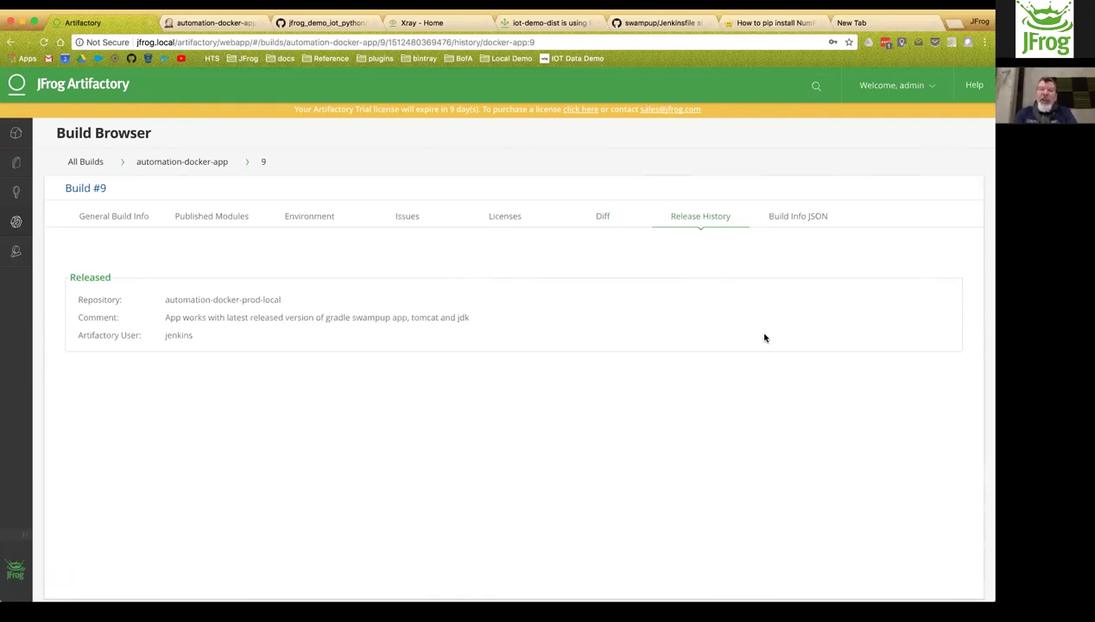
- Examine the build info JSON of build 9, from its environment properties to the checksums of its modules
{"action": "left_click", "coordinate": [817, 222]}
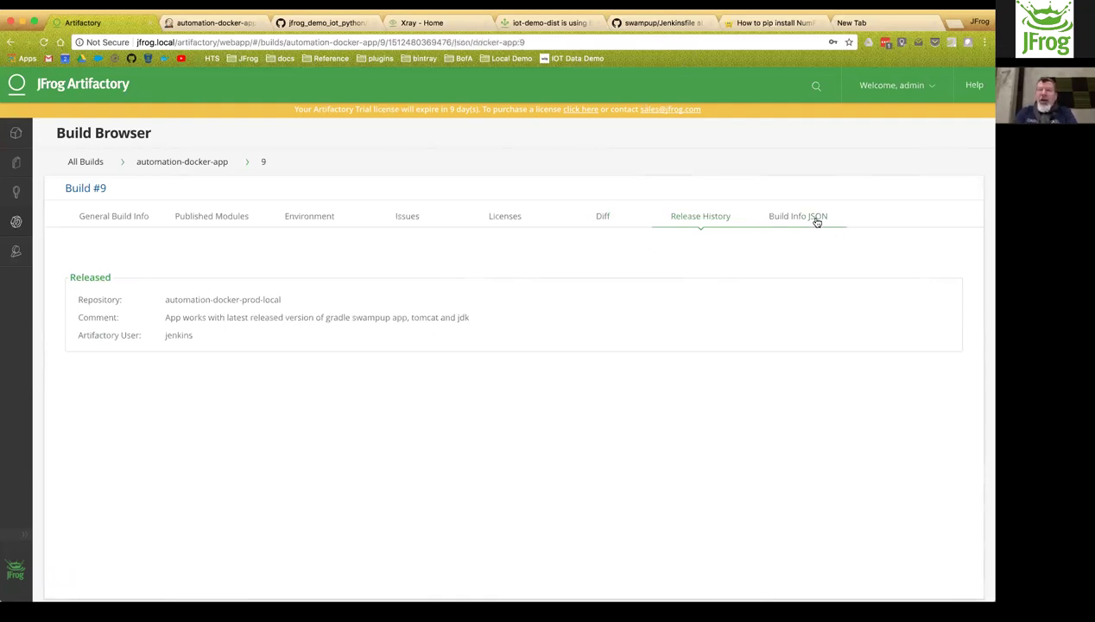
{"action": "scroll", "coordinate": [741, 456], "scroll_direction": "down", "scroll_amount": 8}
{"action": "scroll", "coordinate": [741, 456], "scroll_direction": "down", "scroll_amount": 5}
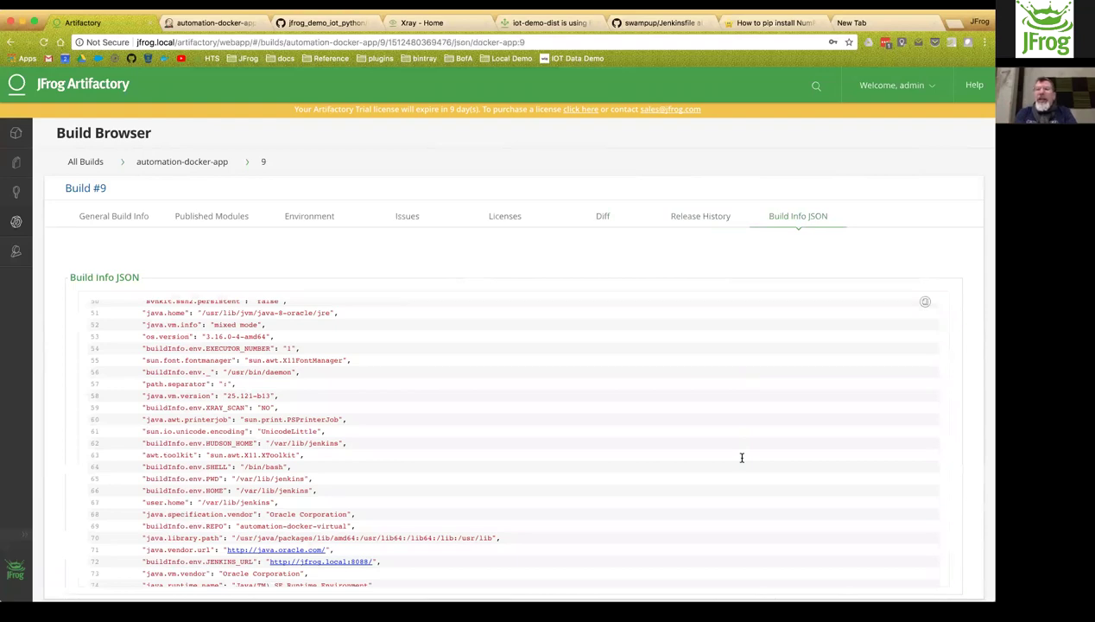
{"action": "scroll", "coordinate": [741, 457], "scroll_direction": "down", "scroll_amount": 20}
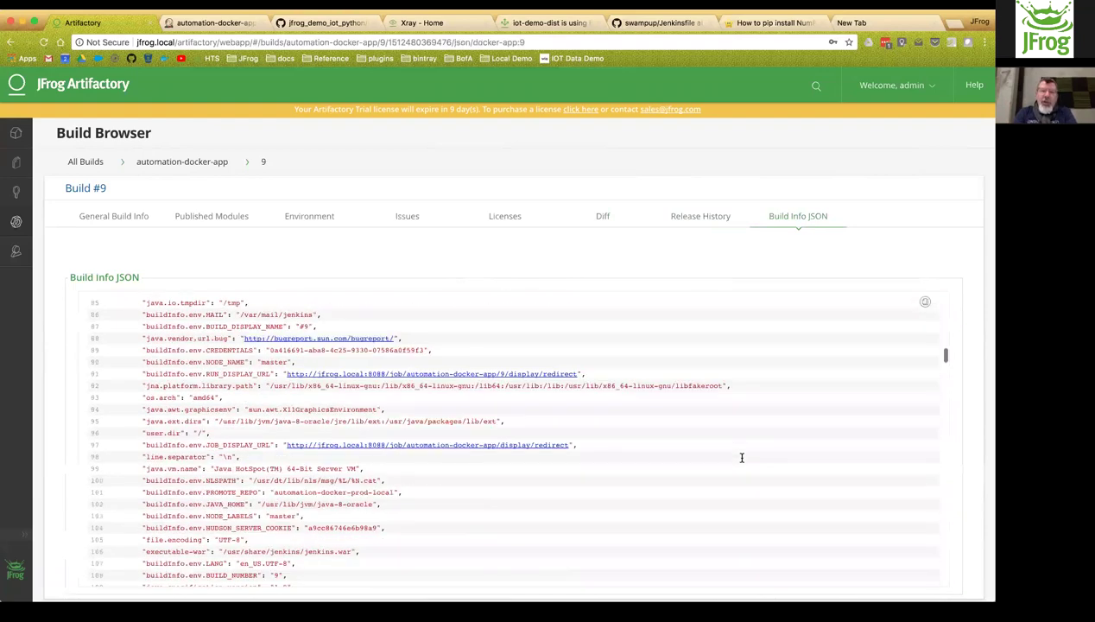
{"action": "scroll", "coordinate": [741, 457], "scroll_direction": "up", "scroll_amount": 20}
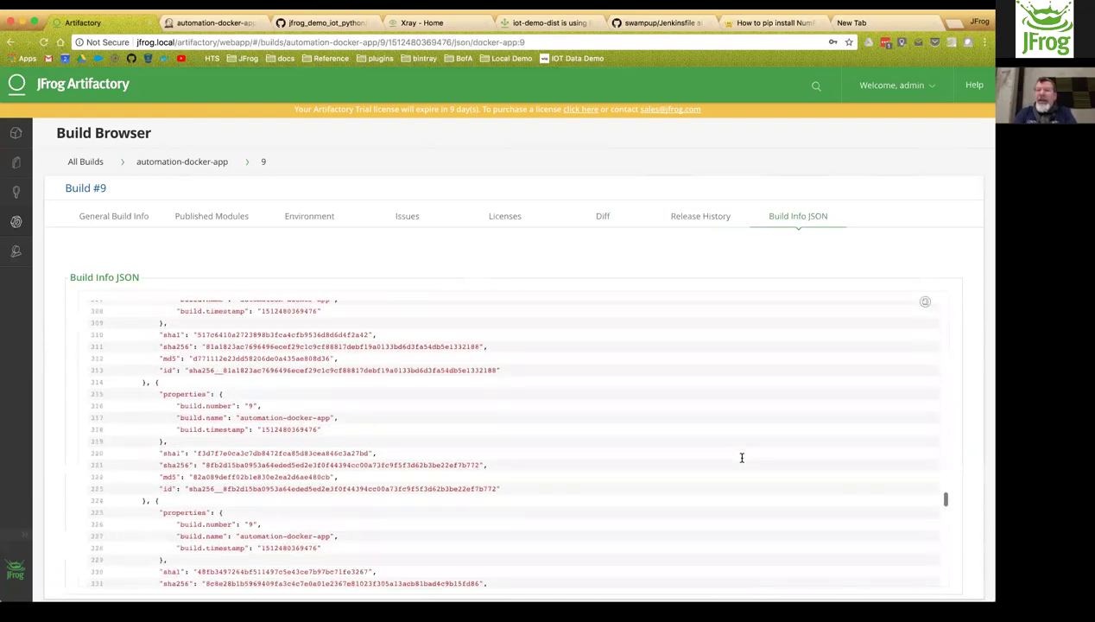
{"action": "scroll", "coordinate": [741, 457], "scroll_direction": "up", "scroll_amount": 20}
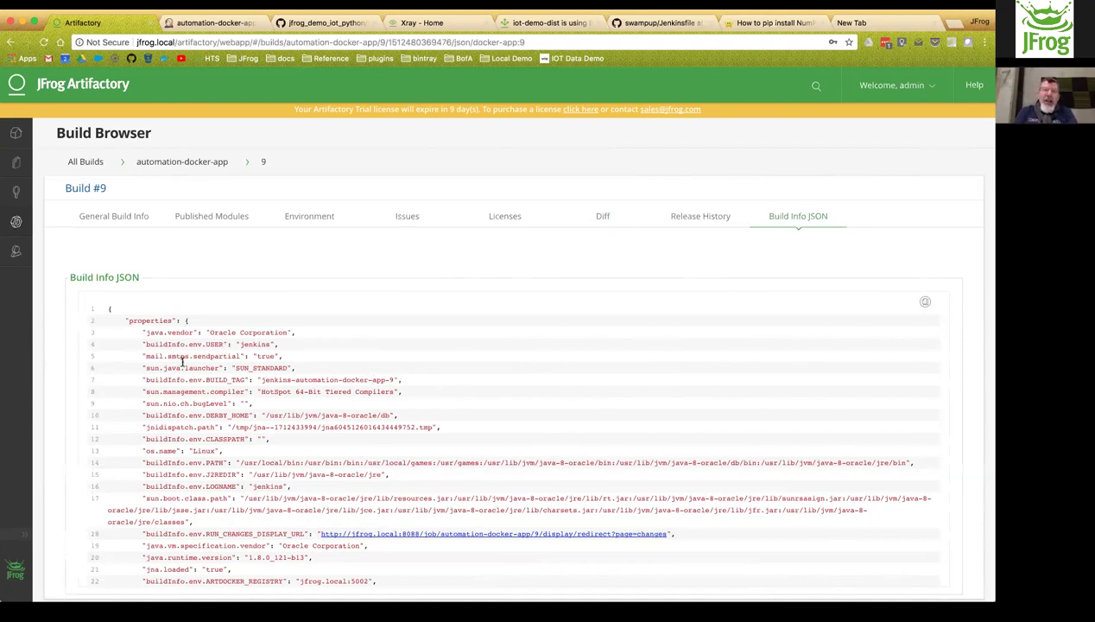
- Locate build 9's published docker-app artifact in automation-docker-dev-local, expand tag 9 and show its artifact count and size
{"action": "left_click", "coordinate": [213, 217]}
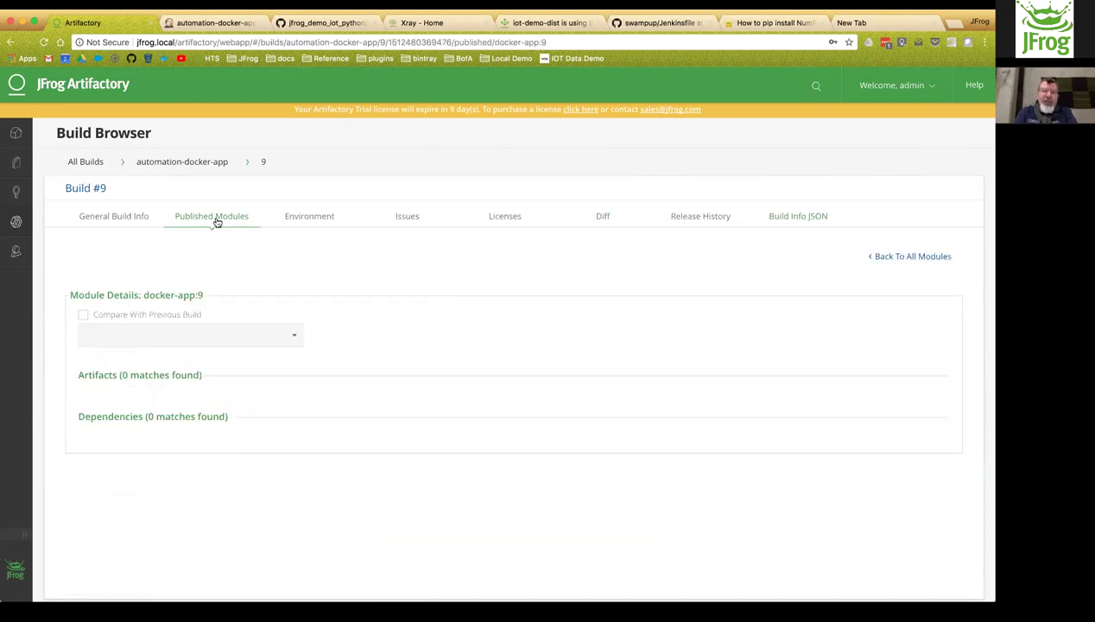
{"action": "left_click", "coordinate": [940, 474]}
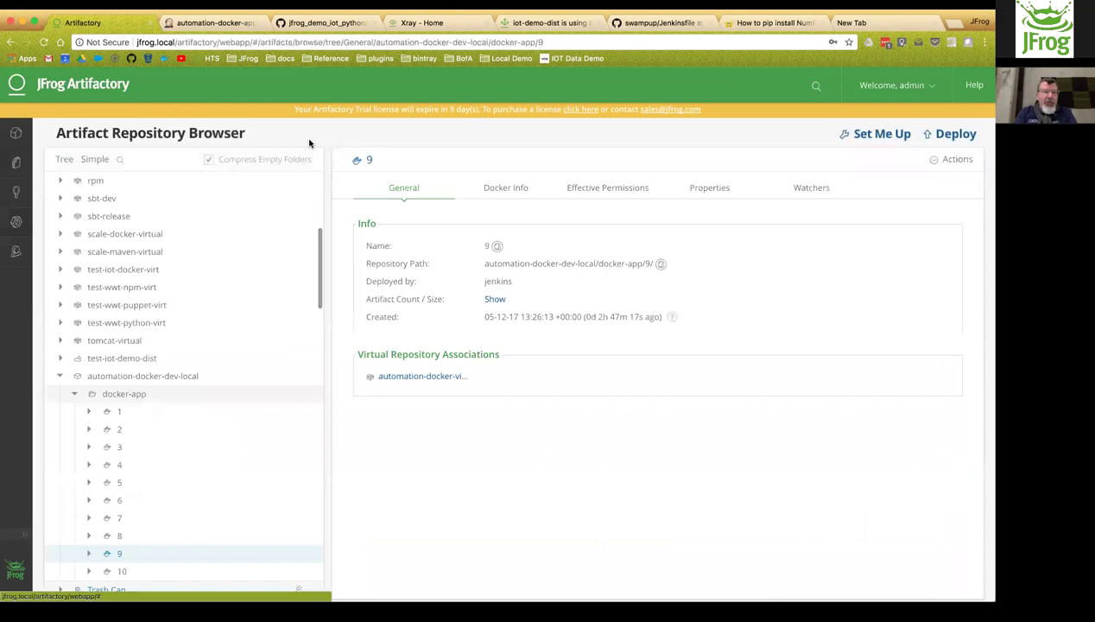
{"action": "scroll", "coordinate": [225, 359], "scroll_direction": "down", "scroll_amount": 3}
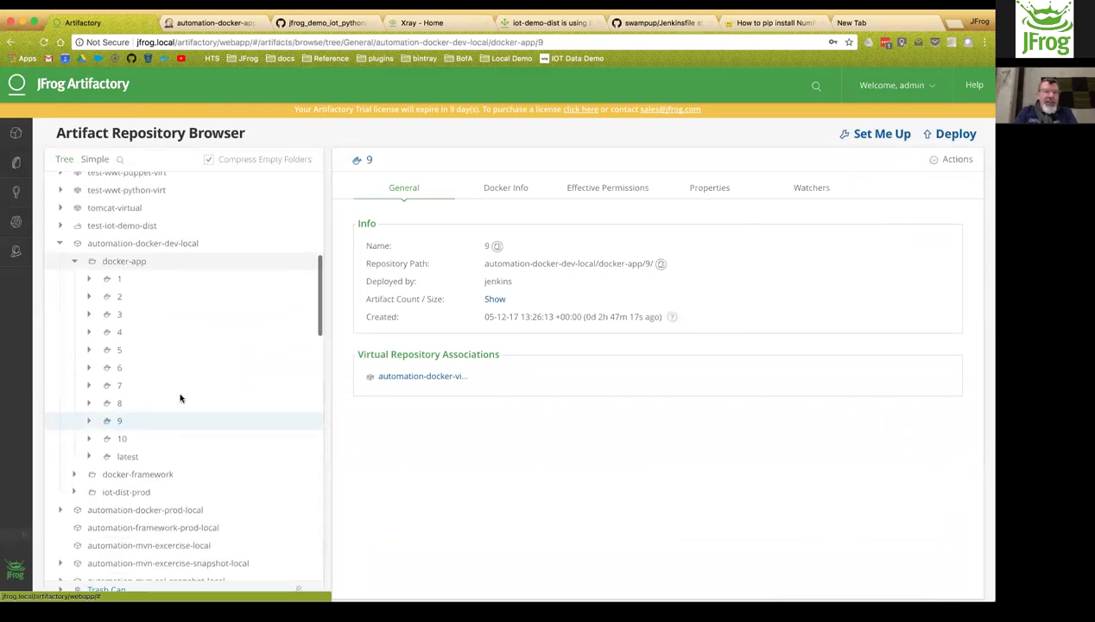
{"action": "left_click", "coordinate": [91, 423]}
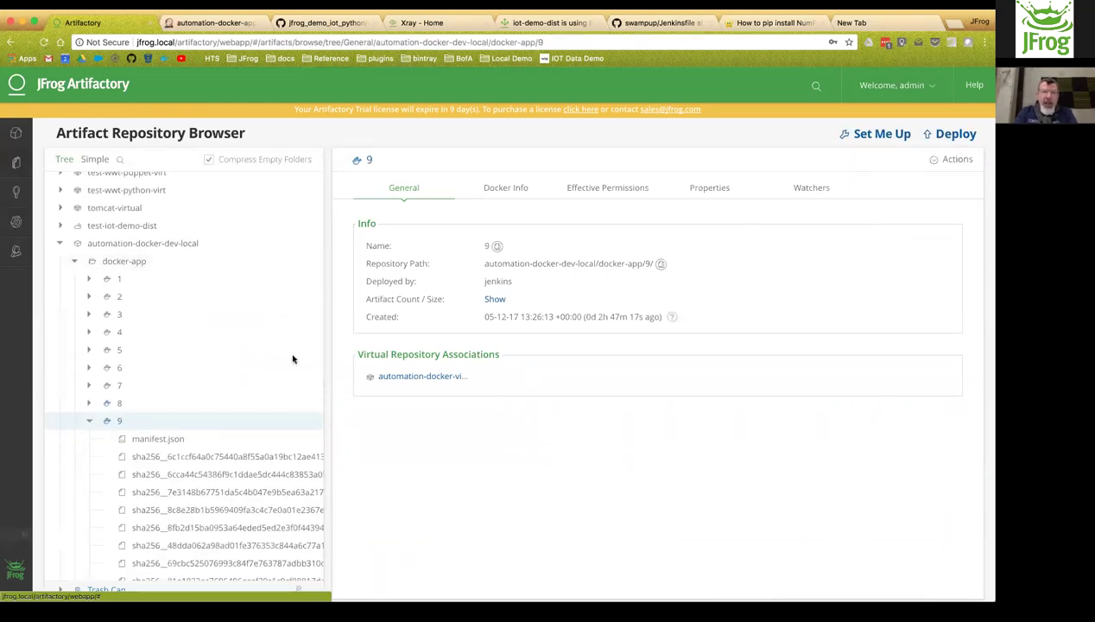
{"action": "scroll", "coordinate": [293, 359], "scroll_direction": "down", "scroll_amount": 2}
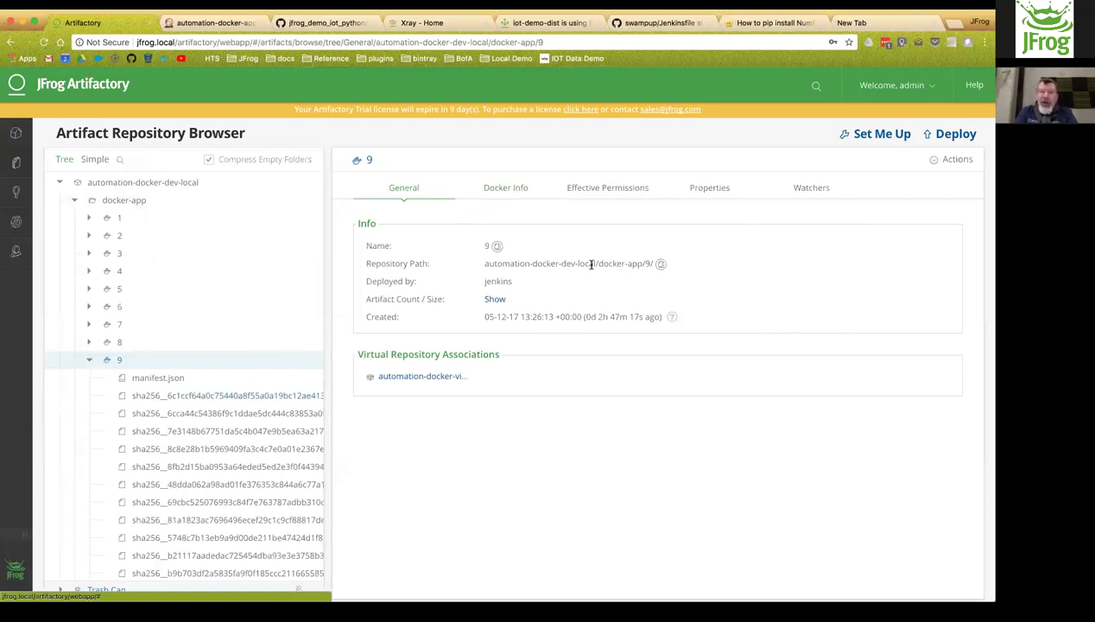
{"action": "left_click", "coordinate": [501, 301]}
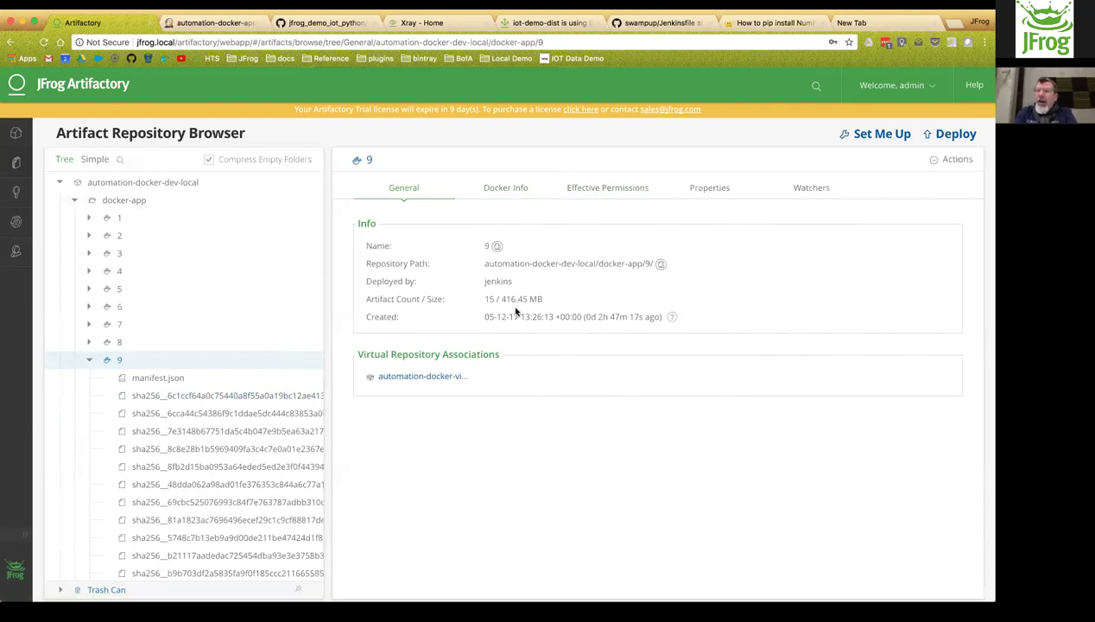
- Examine the Docker info of docker-app tag 9, expanding several of its MAINTAINER, CMD and RUN layers
{"action": "left_click", "coordinate": [507, 190]}
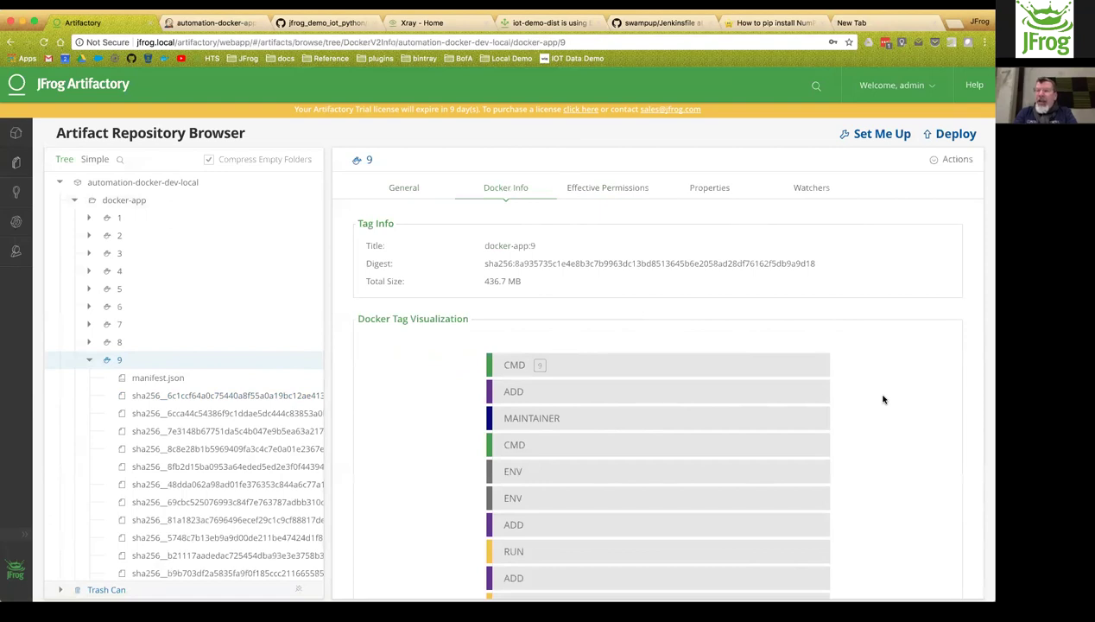
{"action": "scroll", "coordinate": [883, 399], "scroll_direction": "down", "scroll_amount": 3}
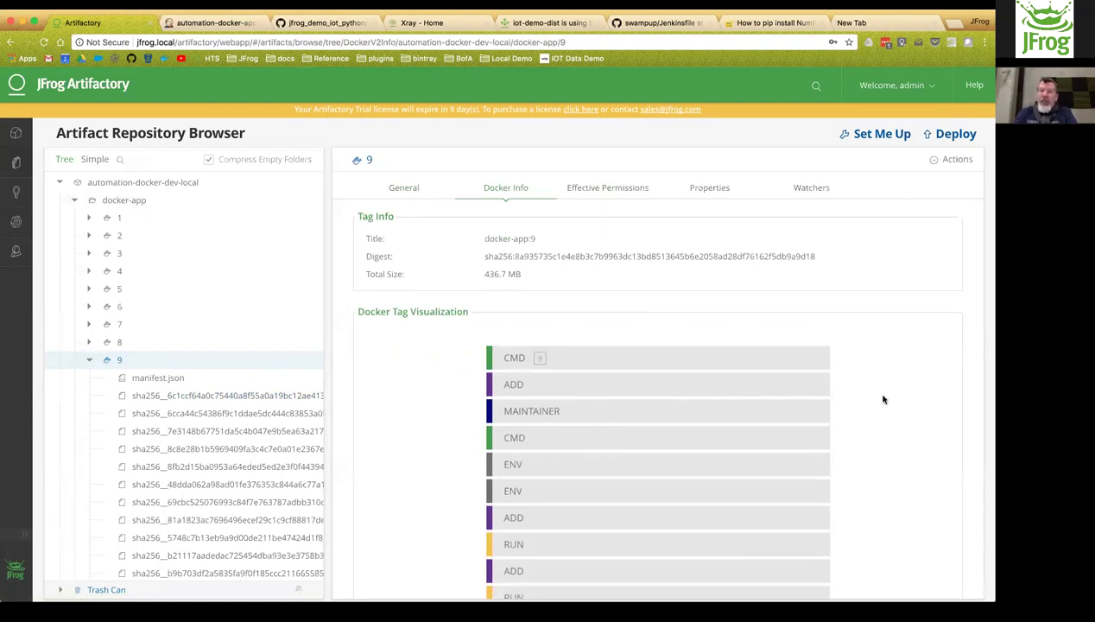
{"action": "left_click", "coordinate": [595, 297]}
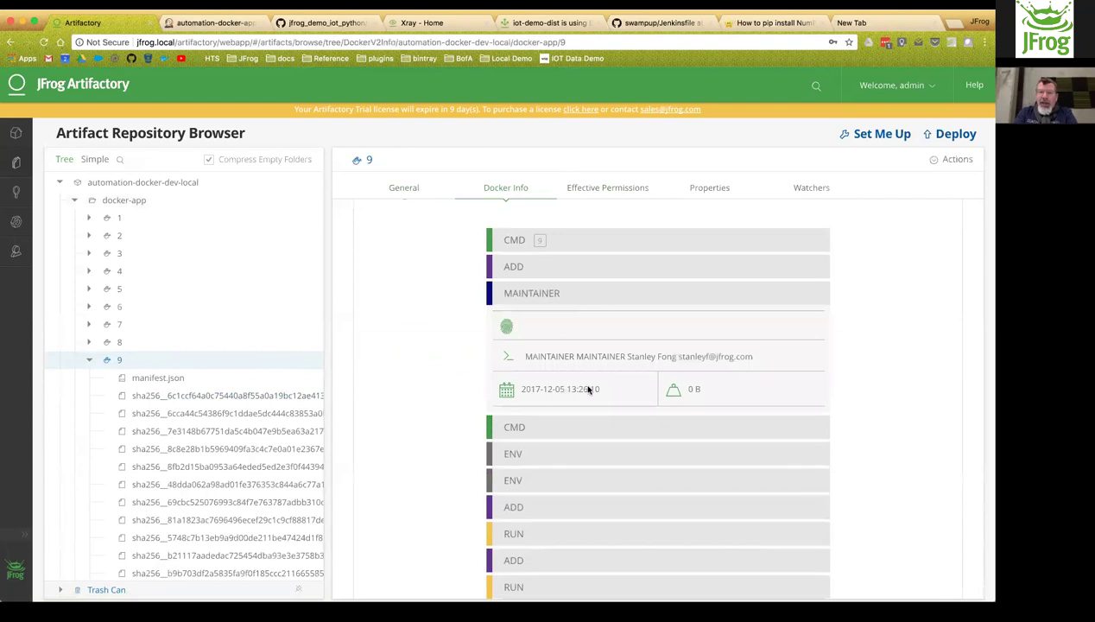
{"action": "left_click", "coordinate": [570, 424]}
{"action": "scroll", "coordinate": [571, 425], "scroll_direction": "down", "scroll_amount": 1}
{"action": "scroll", "coordinate": [765, 398], "scroll_direction": "down", "scroll_amount": 5}
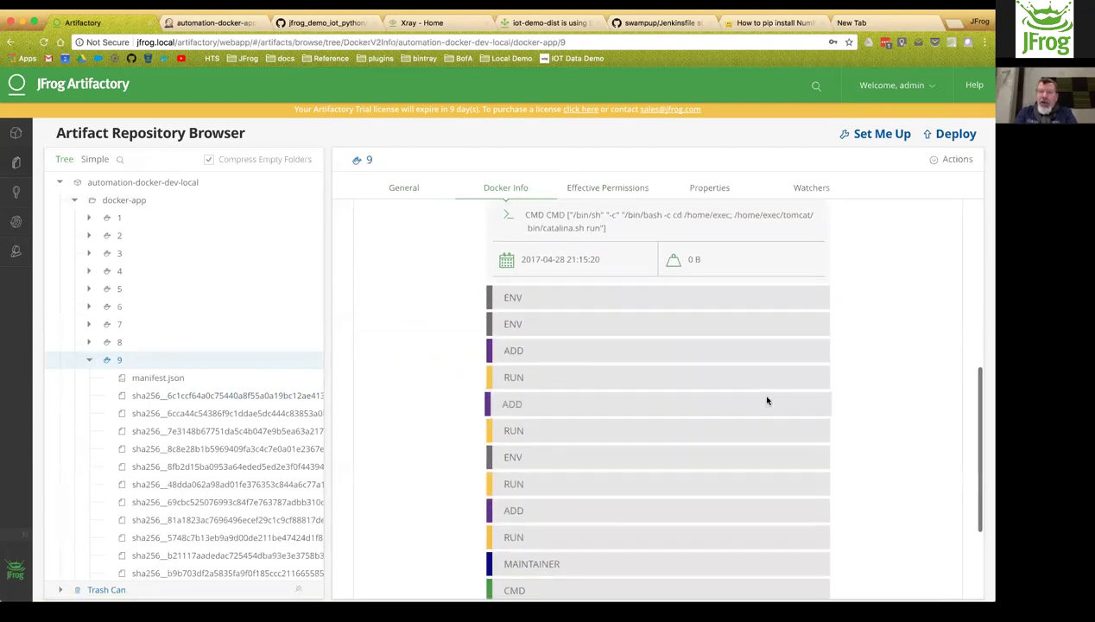
{"action": "left_click", "coordinate": [633, 376]}
{"action": "scroll", "coordinate": [633, 377], "scroll_direction": "down", "scroll_amount": 2}
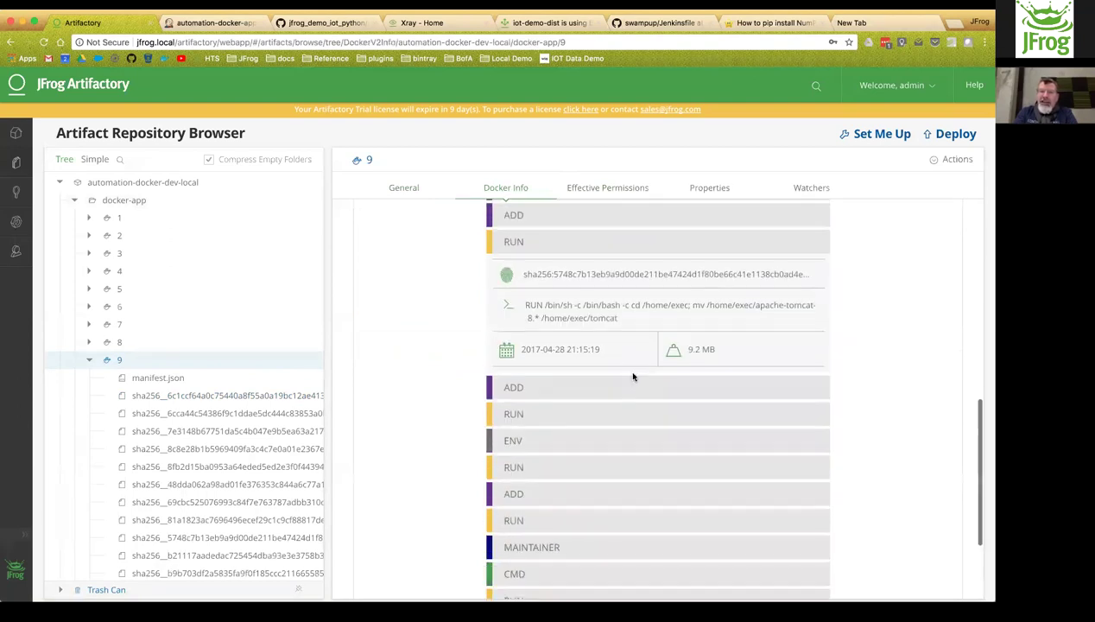
{"action": "left_click", "coordinate": [606, 411]}
{"action": "scroll", "coordinate": [606, 416], "scroll_direction": "down", "scroll_amount": 4}
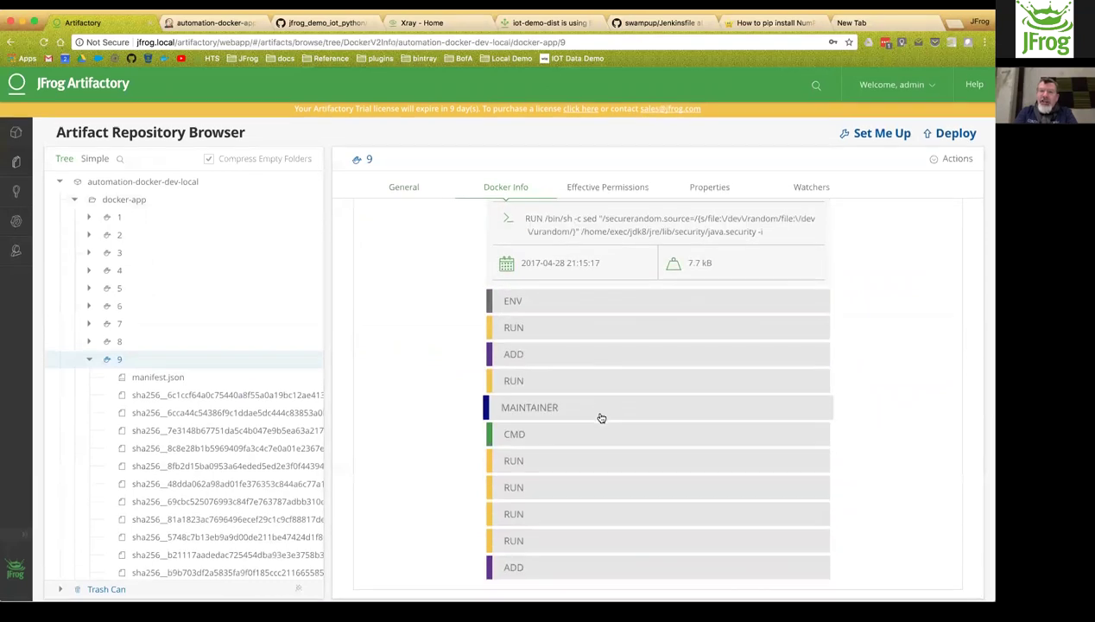
{"action": "left_click", "coordinate": [602, 409]}
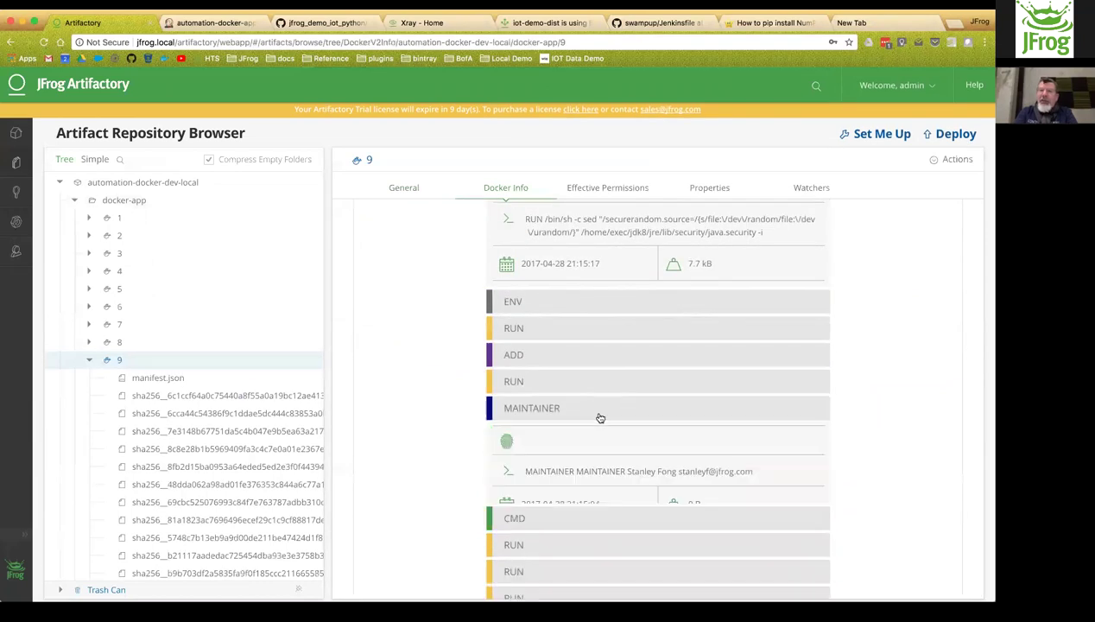
- Check tag 9's effective permissions and match its qa.functional-test property to the updateProperty call in the Jenkinsfile's test stage
{"action": "left_click", "coordinate": [630, 189]}
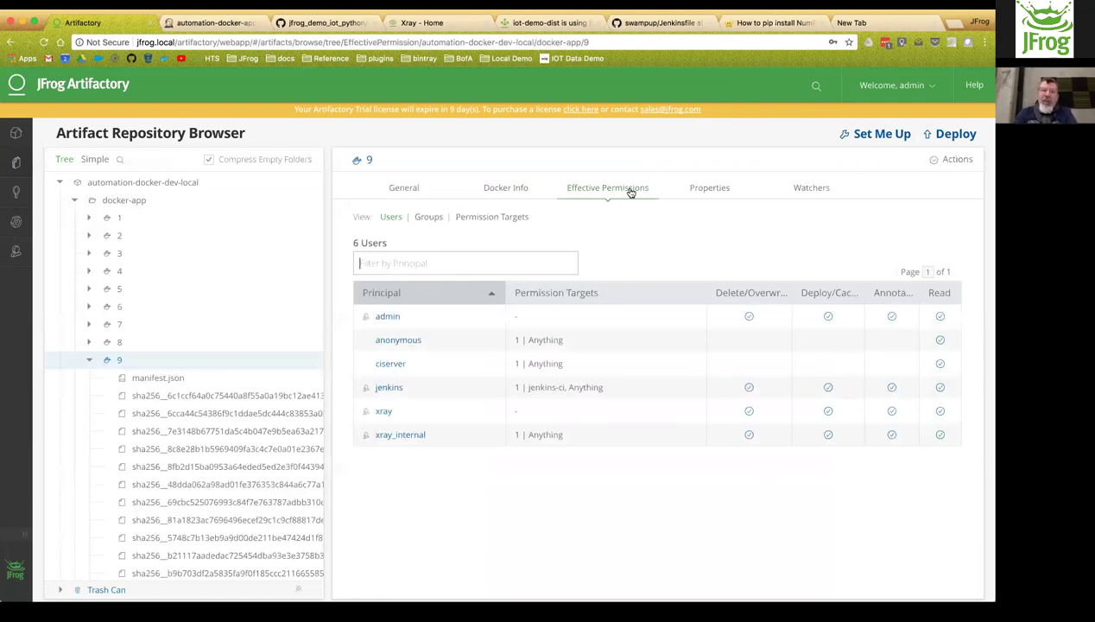
{"action": "left_click", "coordinate": [705, 195]}
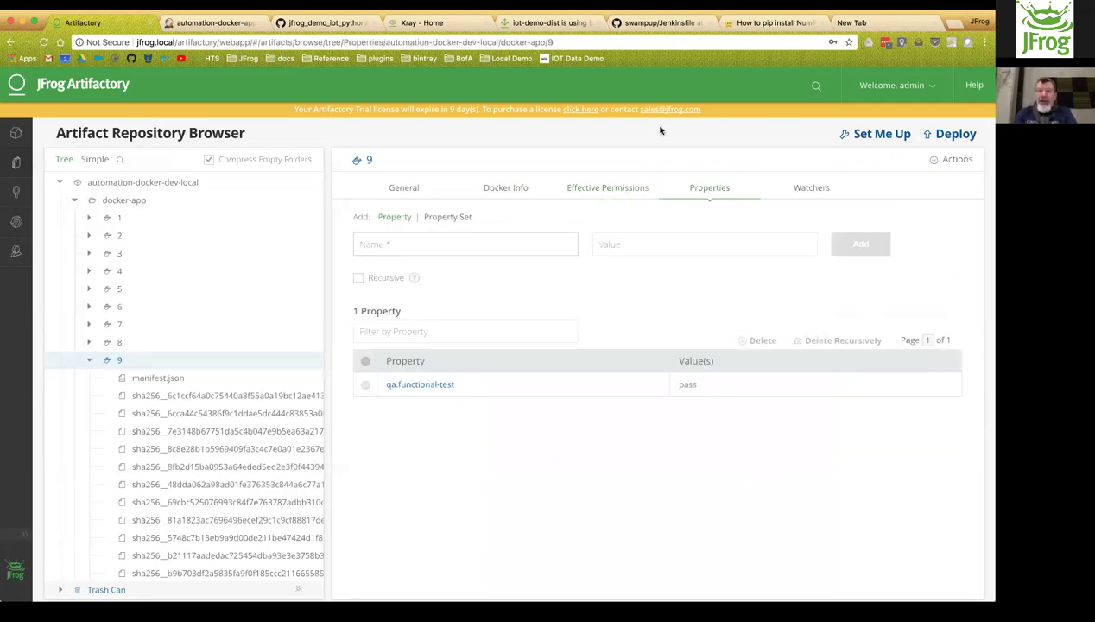
{"action": "key", "text": "super+6"}
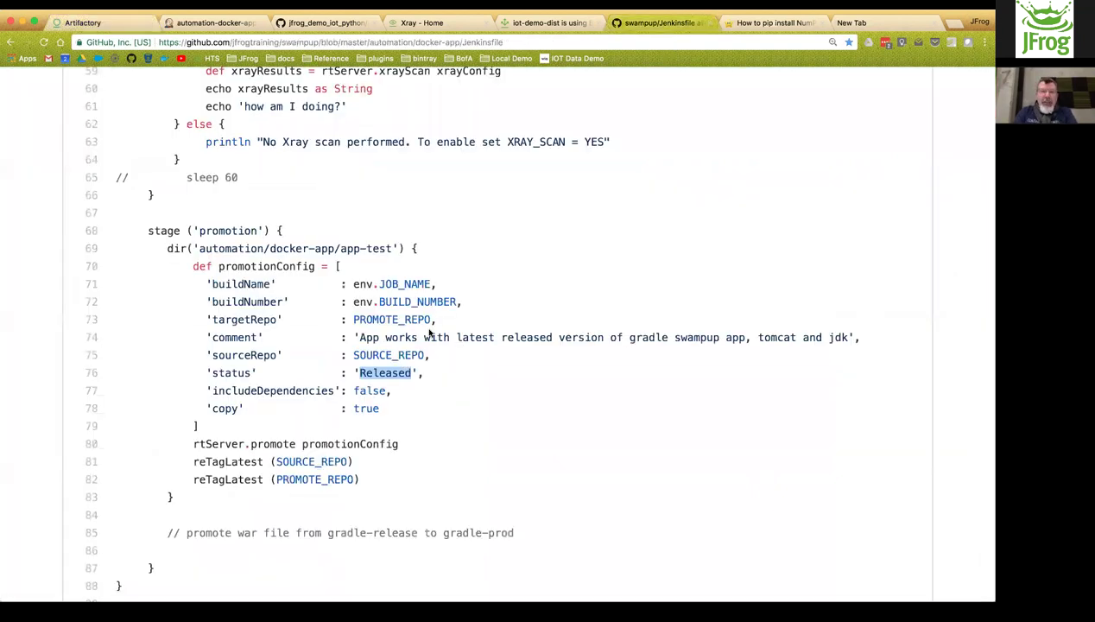
{"action": "scroll", "coordinate": [423, 328], "scroll_direction": "up", "scroll_amount": 10}
{"action": "scroll", "coordinate": [421, 328], "scroll_direction": "up", "scroll_amount": 5}
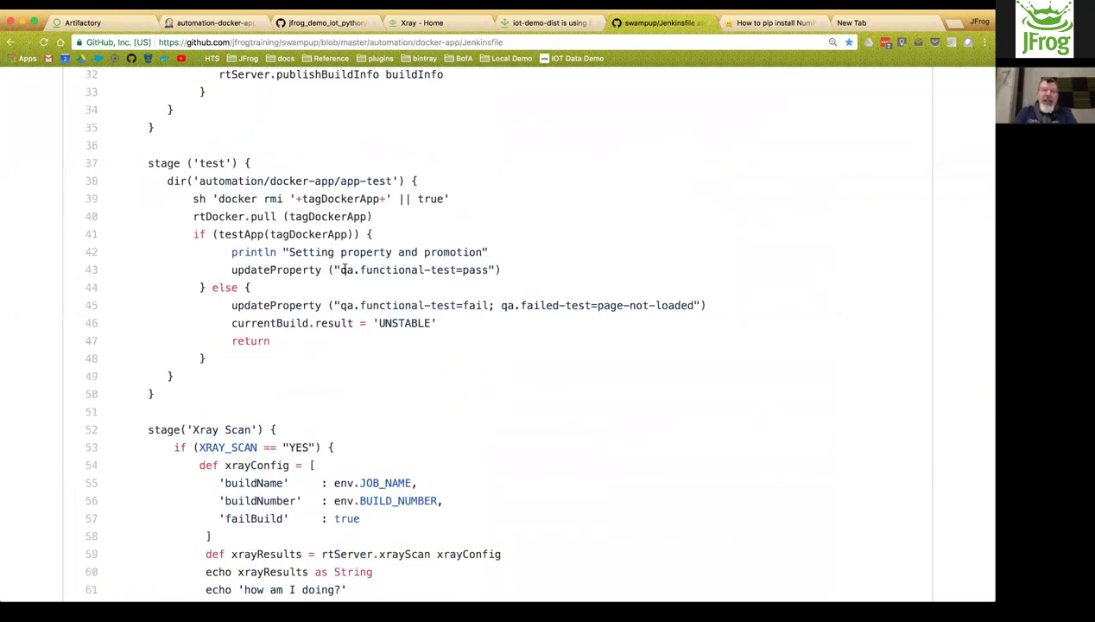
{"action": "triple_click", "coordinate": [343, 270]}
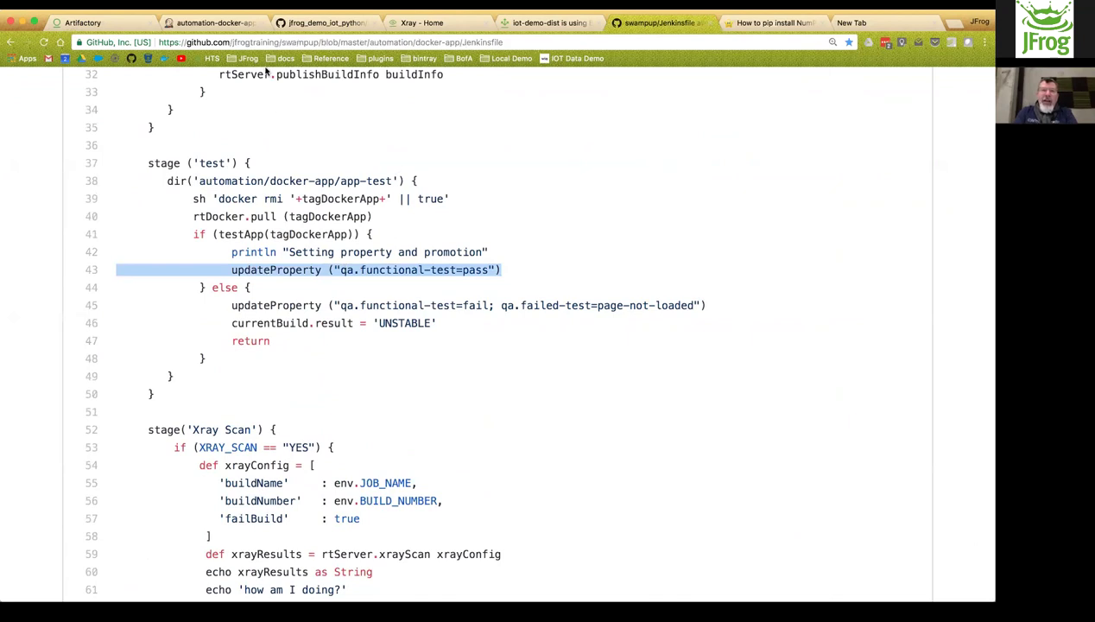
{"action": "left_click", "coordinate": [122, 24]}
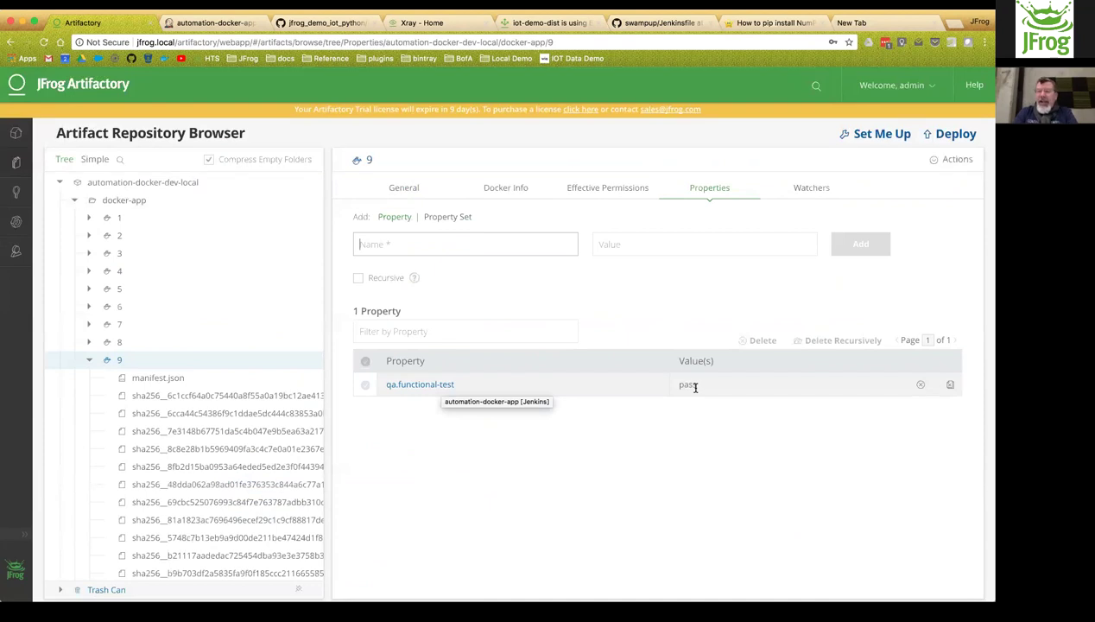
- Check the watchers of tag 9, and review the general information and JFrog Xray top severity of its manifest.json
{"action": "left_click", "coordinate": [810, 189]}
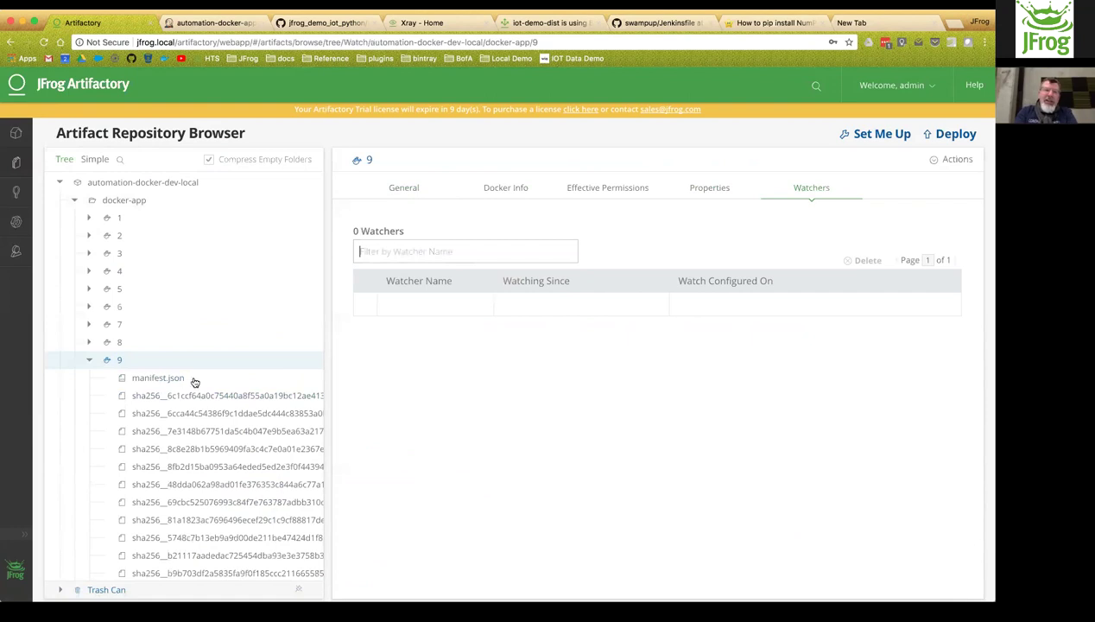
{"action": "left_click", "coordinate": [149, 383]}
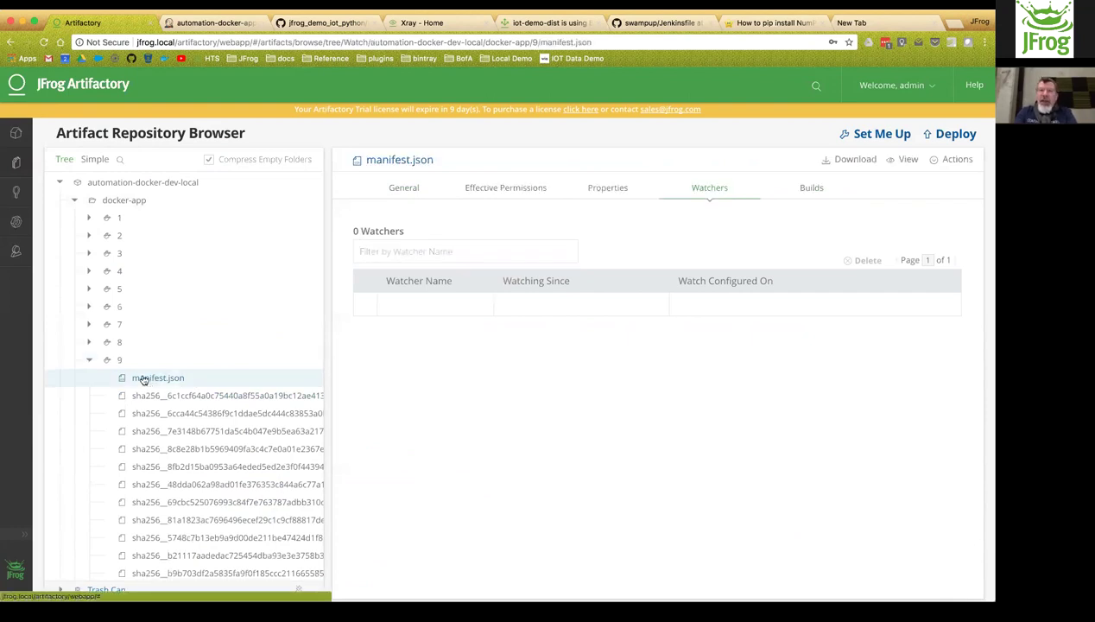
{"action": "left_click", "coordinate": [403, 190]}
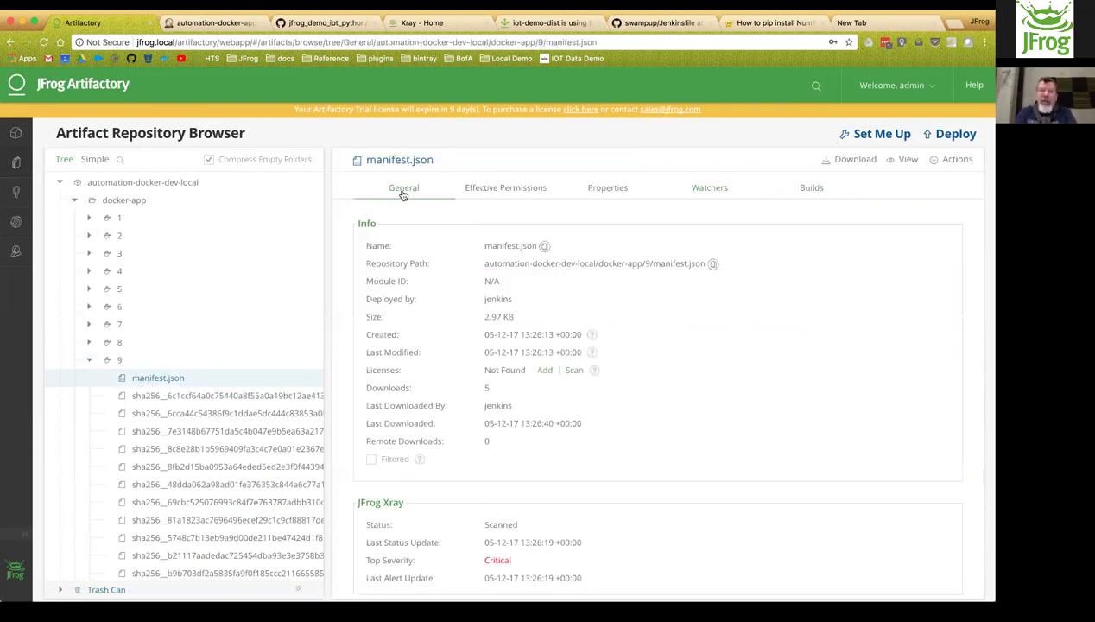
{"action": "scroll", "coordinate": [756, 371], "scroll_direction": "down", "scroll_amount": 4}
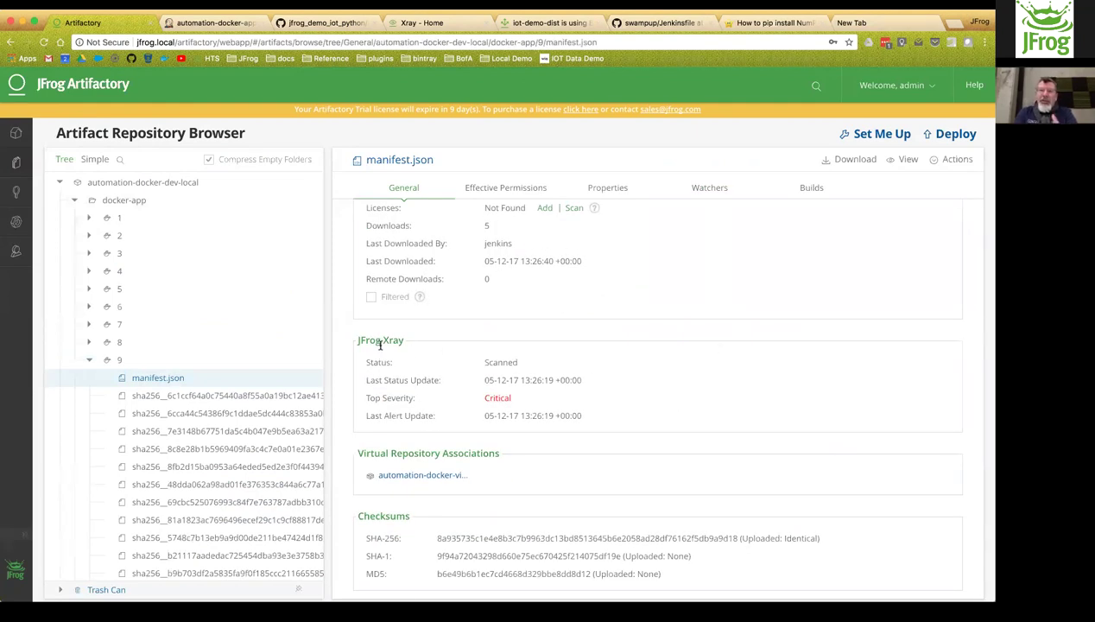
{"action": "double_click", "coordinate": [494, 399]}
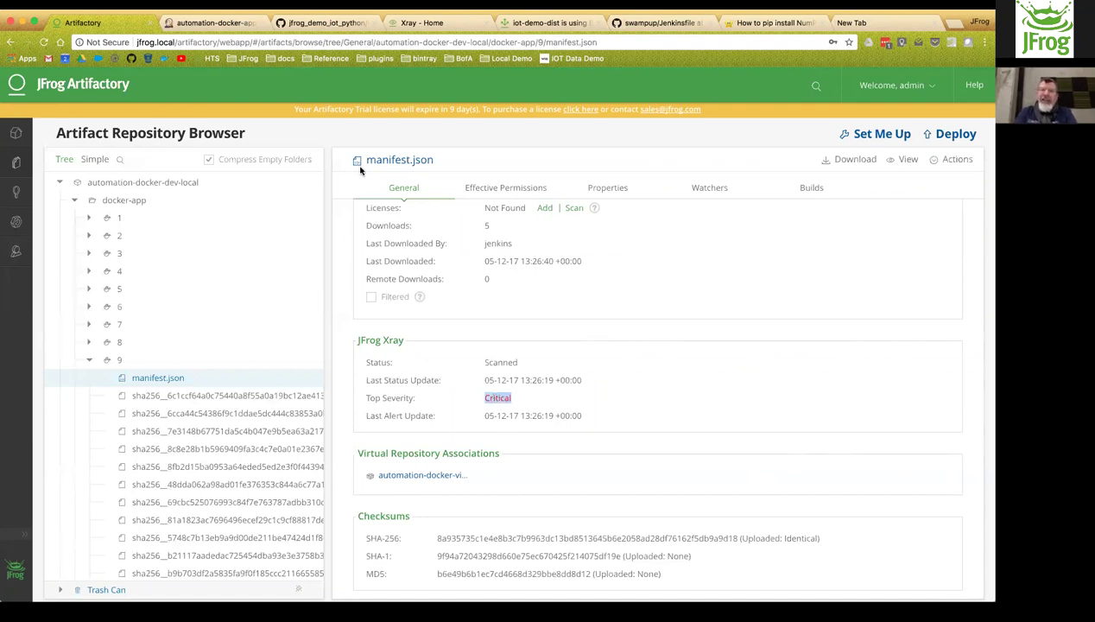
- Switch to Xray, log in as admin and open the automation-docker-dev alert for docker-app:latest added to automation-docker-dev-local
{"action": "left_click", "coordinate": [458, 26]}
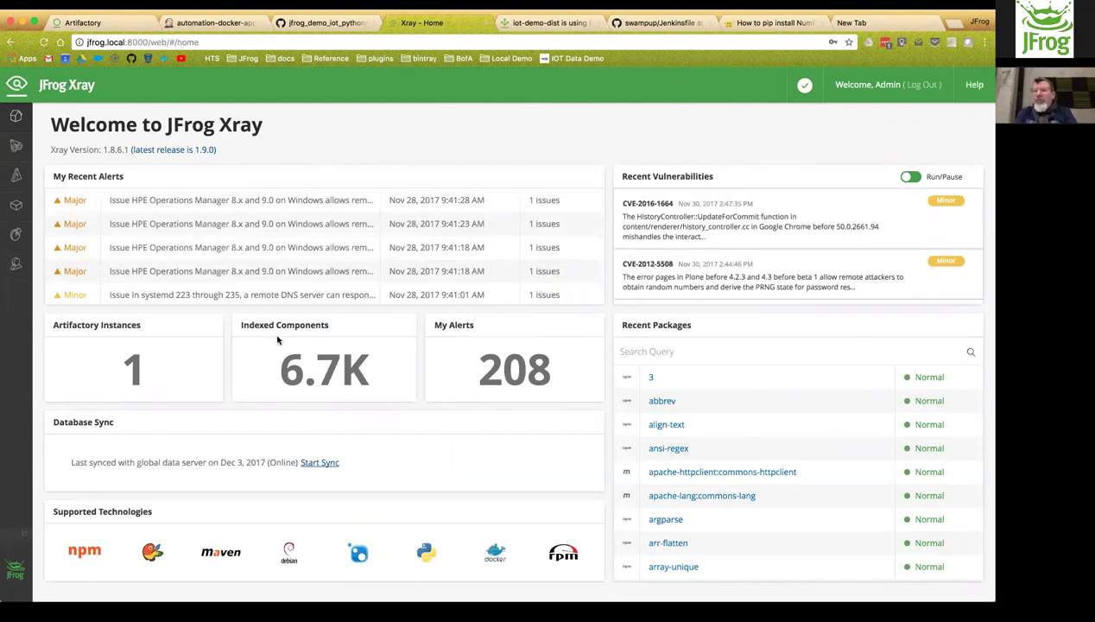
{"action": "left_click", "coordinate": [16, 176]}
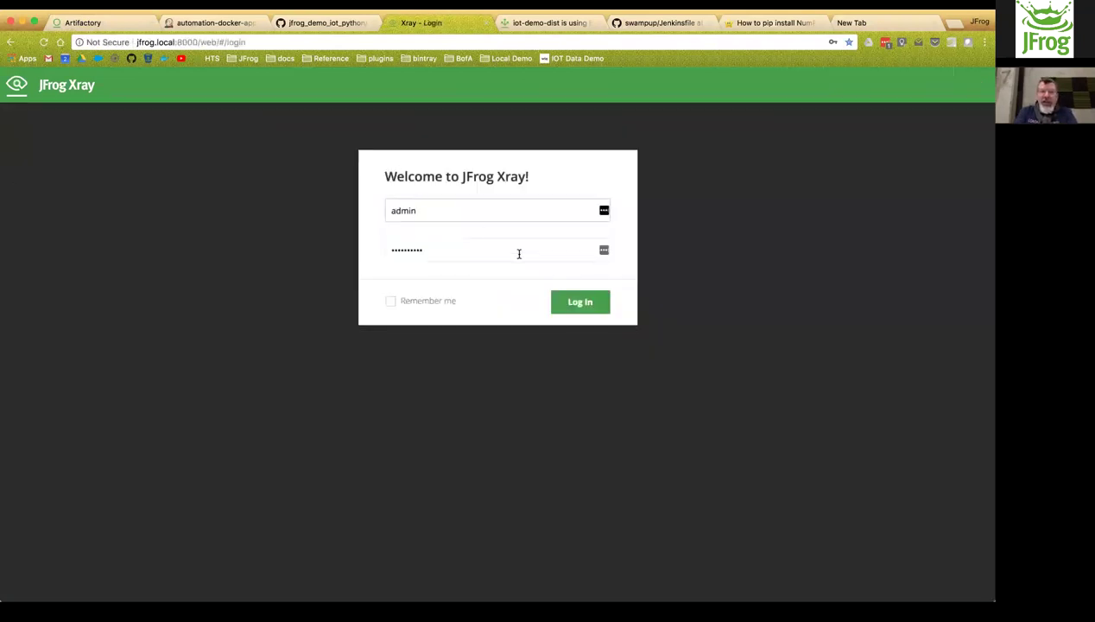
{"action": "left_click", "coordinate": [575, 309]}
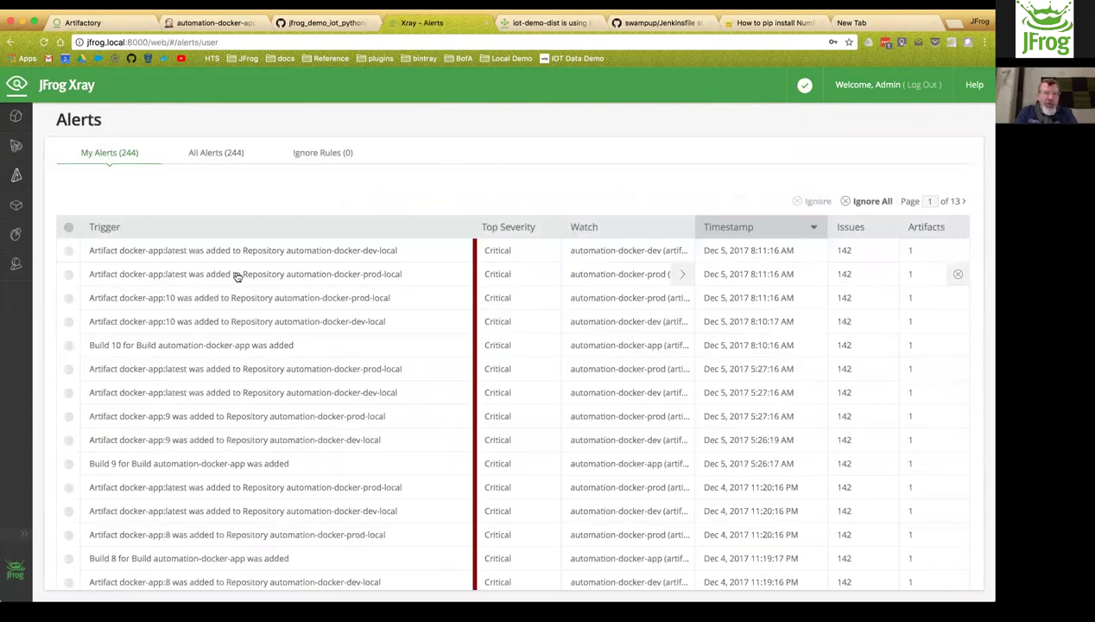
{"action": "left_click", "coordinate": [250, 255]}
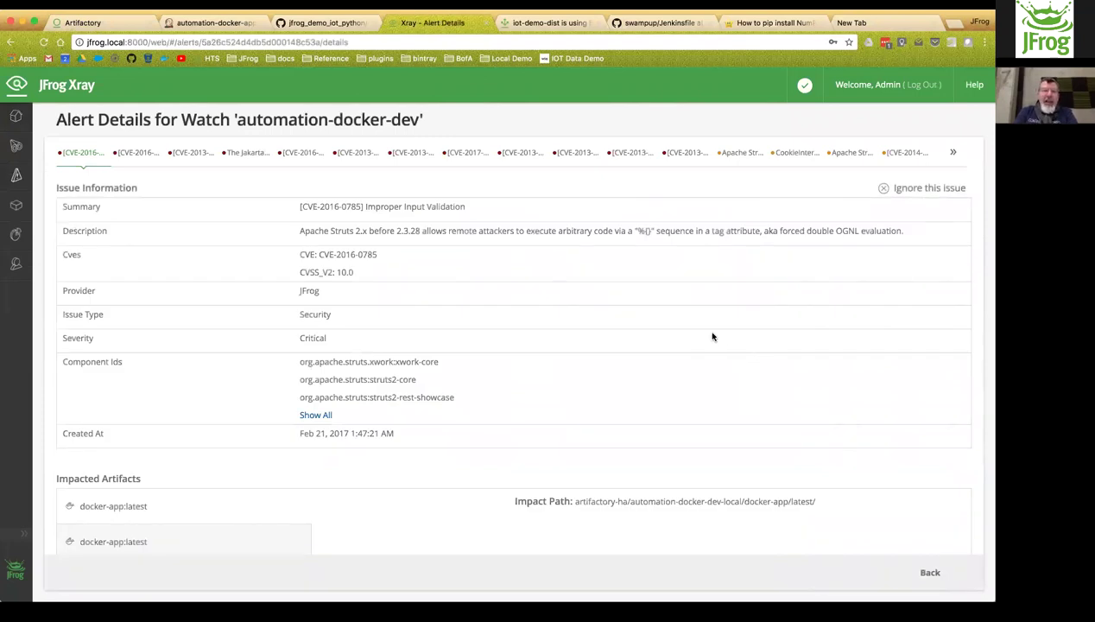
- Review the CVE-2016-0785 issue description and trace its impact path from docker-app:latest through the sha256 layer and swampup.war to struts2-core
{"action": "double_click", "coordinate": [342, 229]}
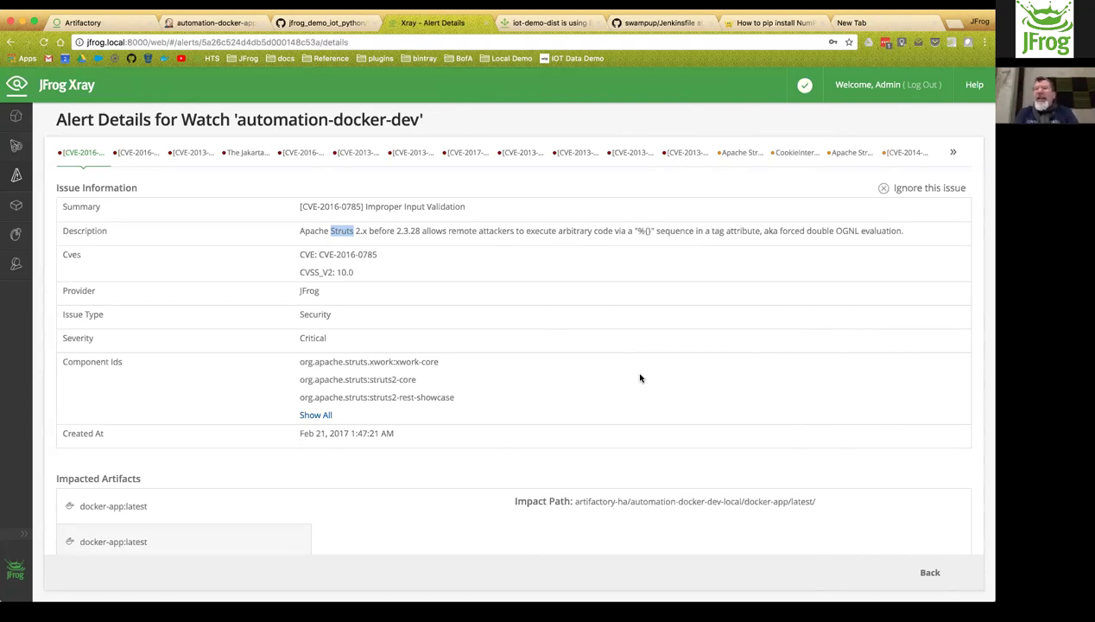
{"action": "scroll", "coordinate": [640, 377], "scroll_direction": "down", "scroll_amount": 5}
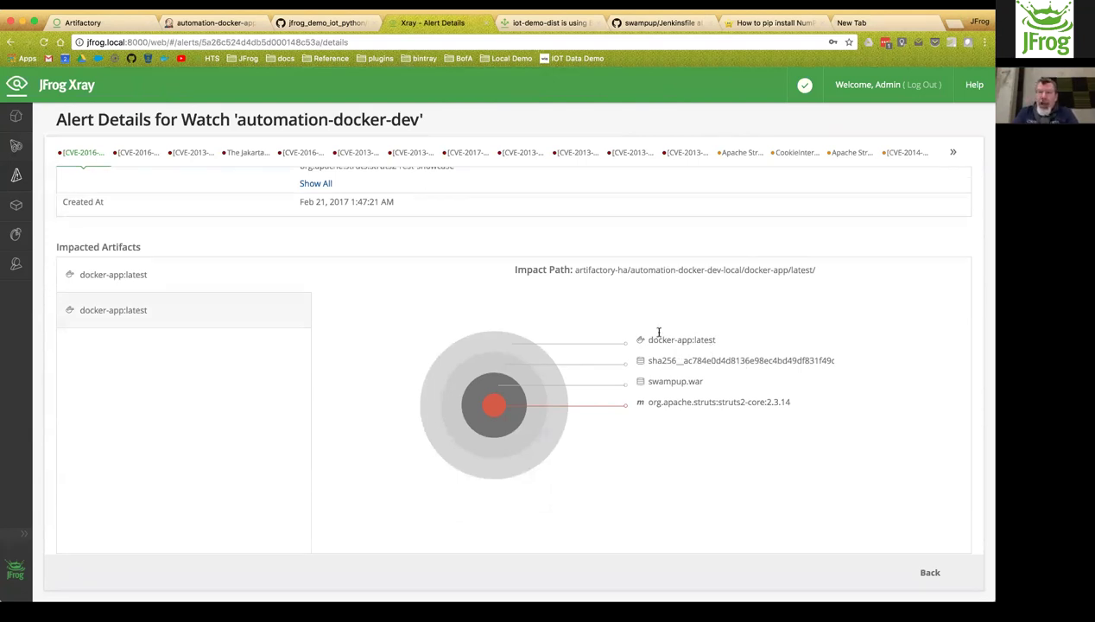
{"action": "double_click", "coordinate": [715, 361]}
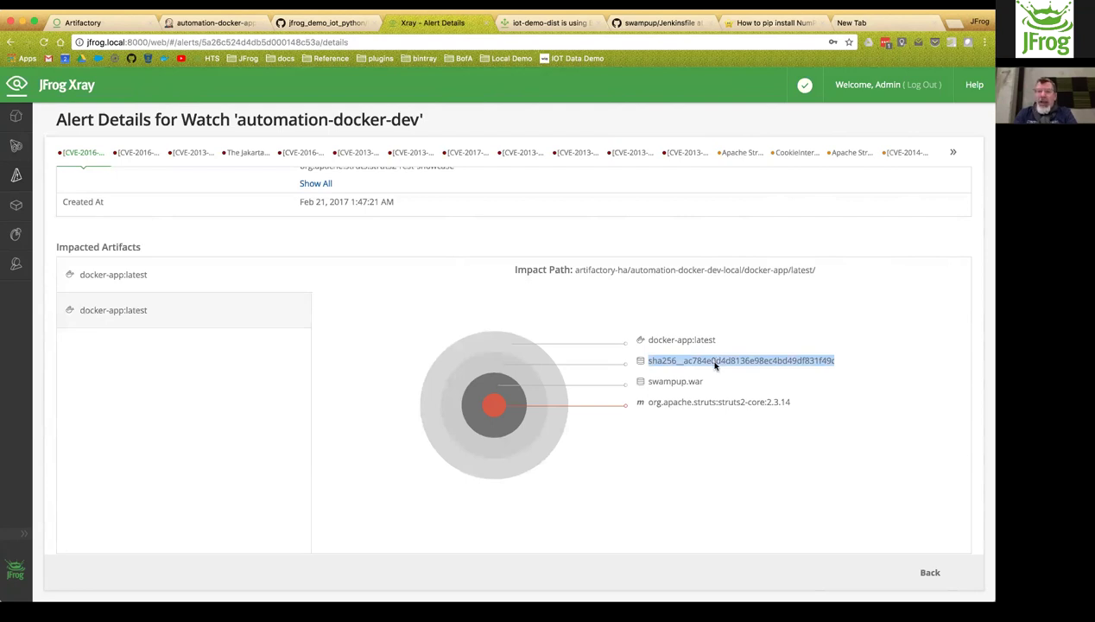
{"action": "triple_click", "coordinate": [662, 381]}
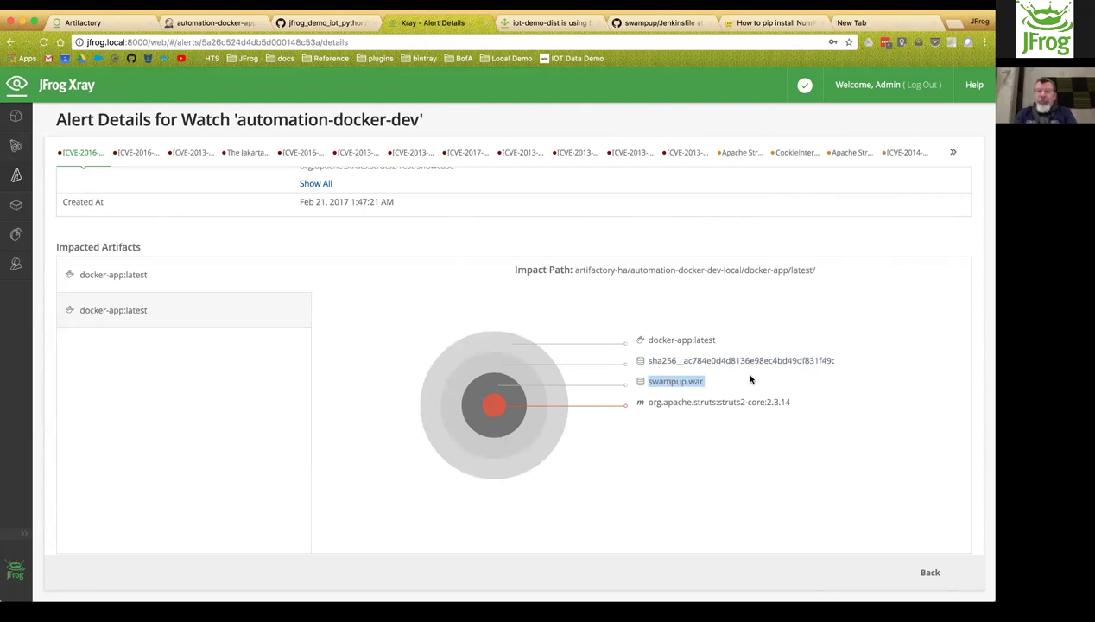
{"action": "double_click", "coordinate": [707, 402]}
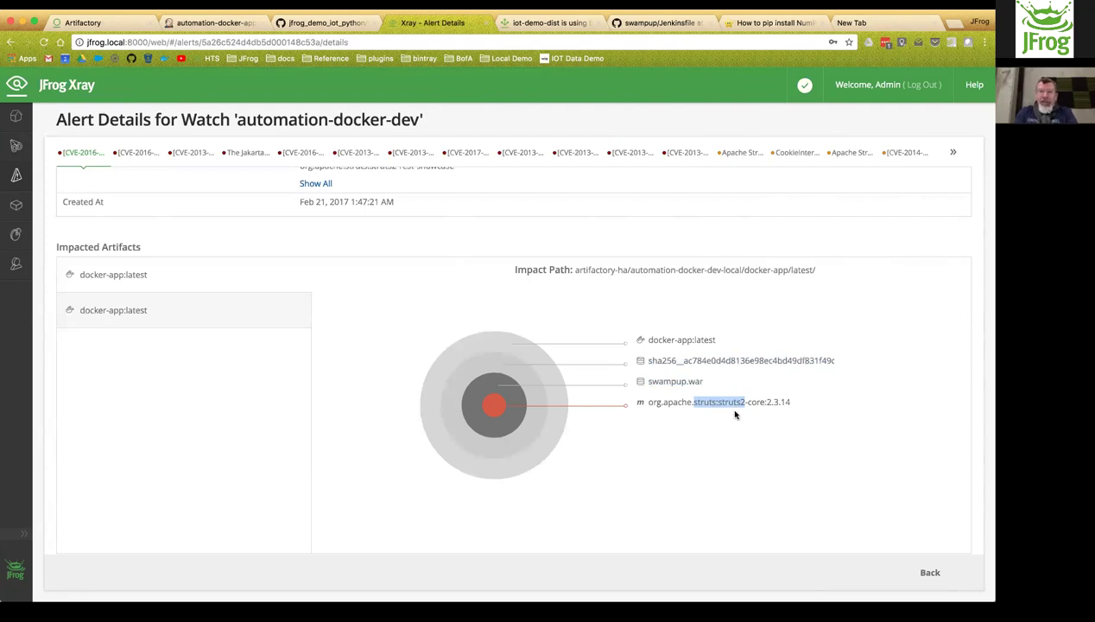
- Open the org.apache.struts:struts2-core package in the Xray components and review its issues, licenses and locations
{"action": "left_click", "coordinate": [17, 208]}
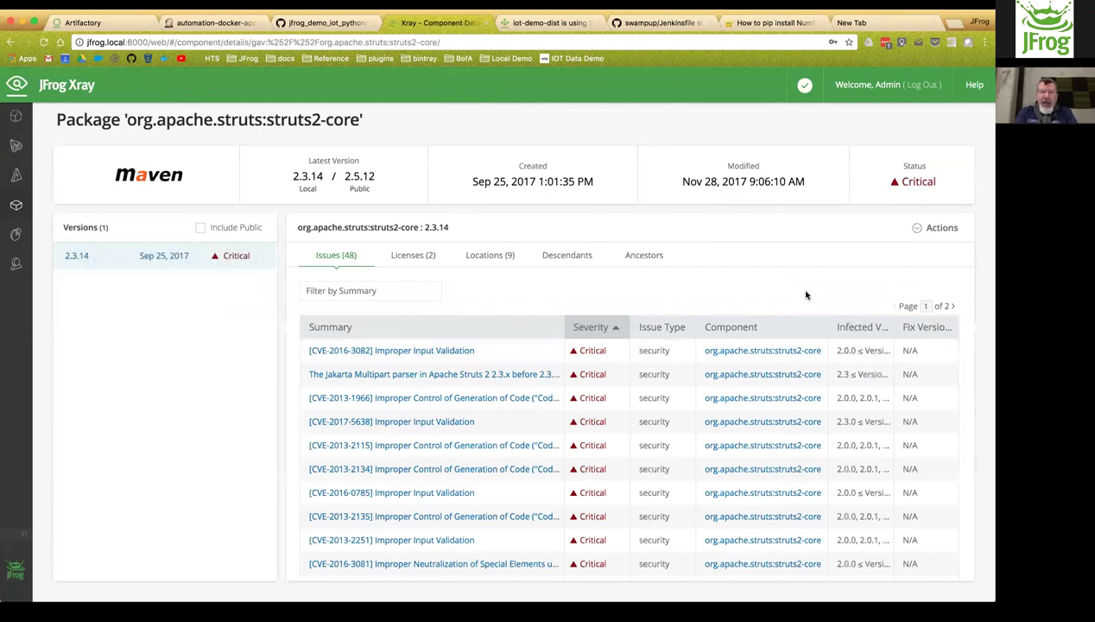
{"action": "scroll", "coordinate": [806, 295], "scroll_direction": "down", "scroll_amount": 10}
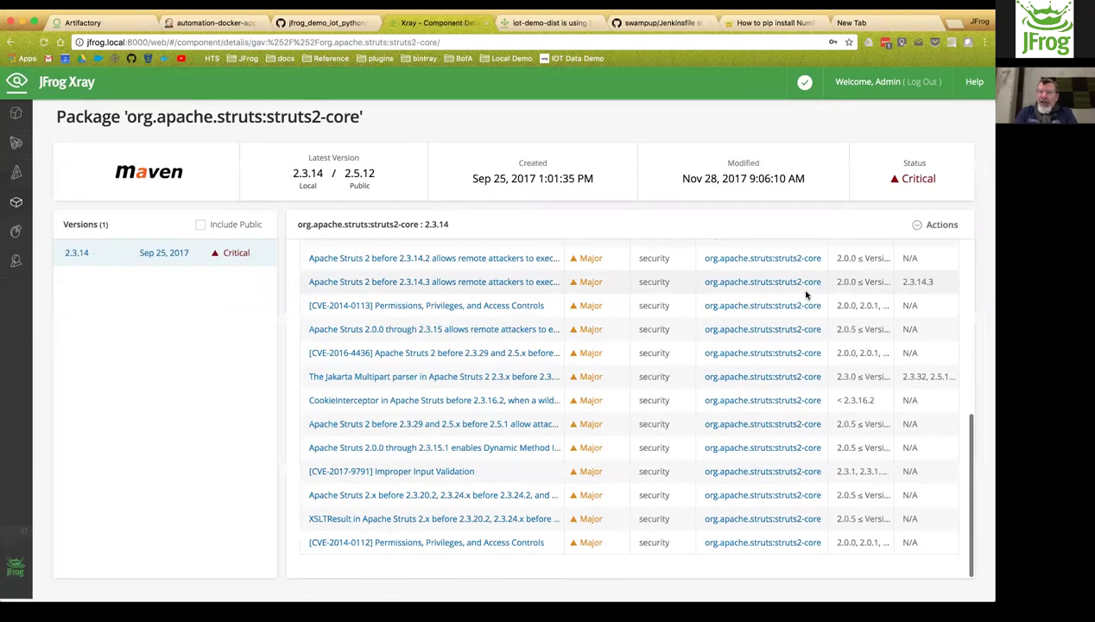
{"action": "scroll", "coordinate": [806, 296], "scroll_direction": "up", "scroll_amount": 10}
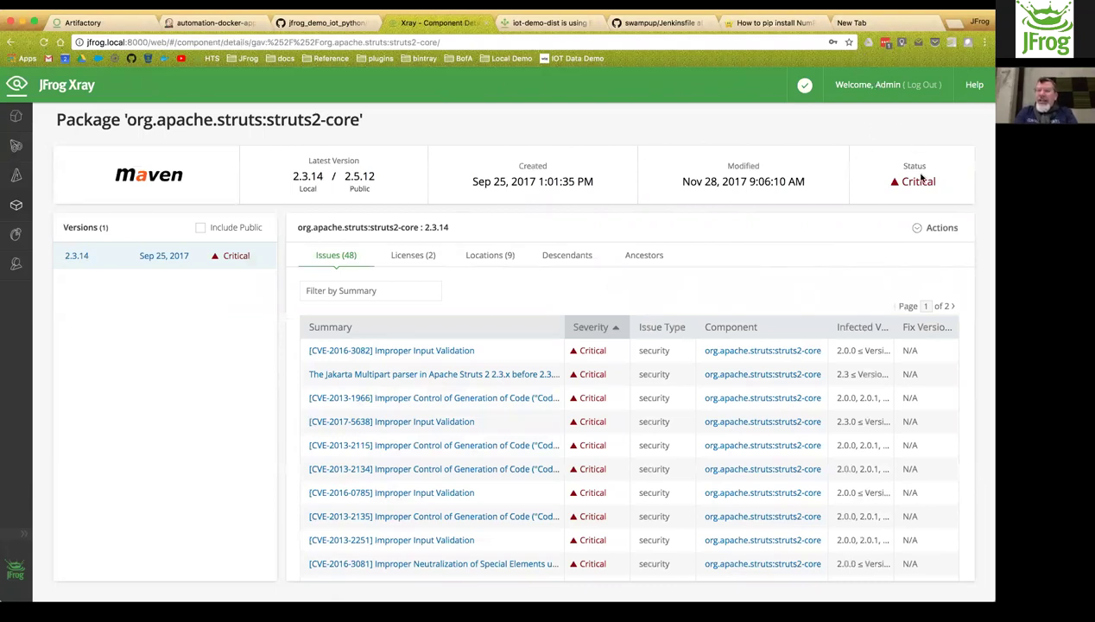
{"action": "left_click", "coordinate": [416, 258]}
{"action": "left_click", "coordinate": [485, 259]}
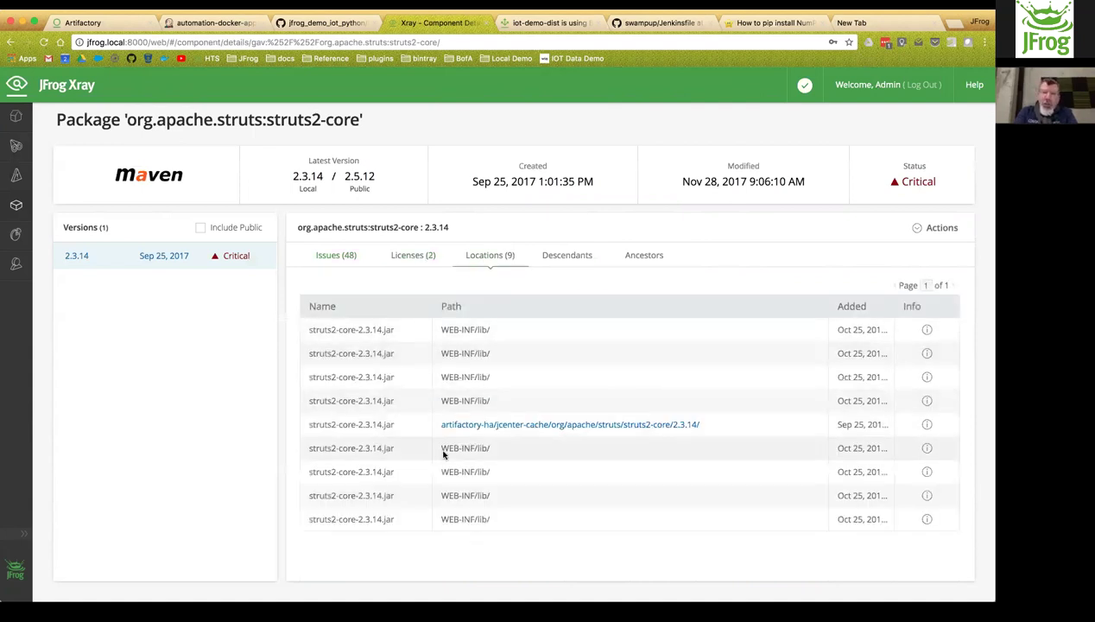
- Examine the ancestors of struts2-core 2.3.14, expanding several webservice-1.1.2.war entries to trace the builds that use them
{"action": "left_click", "coordinate": [650, 259]}
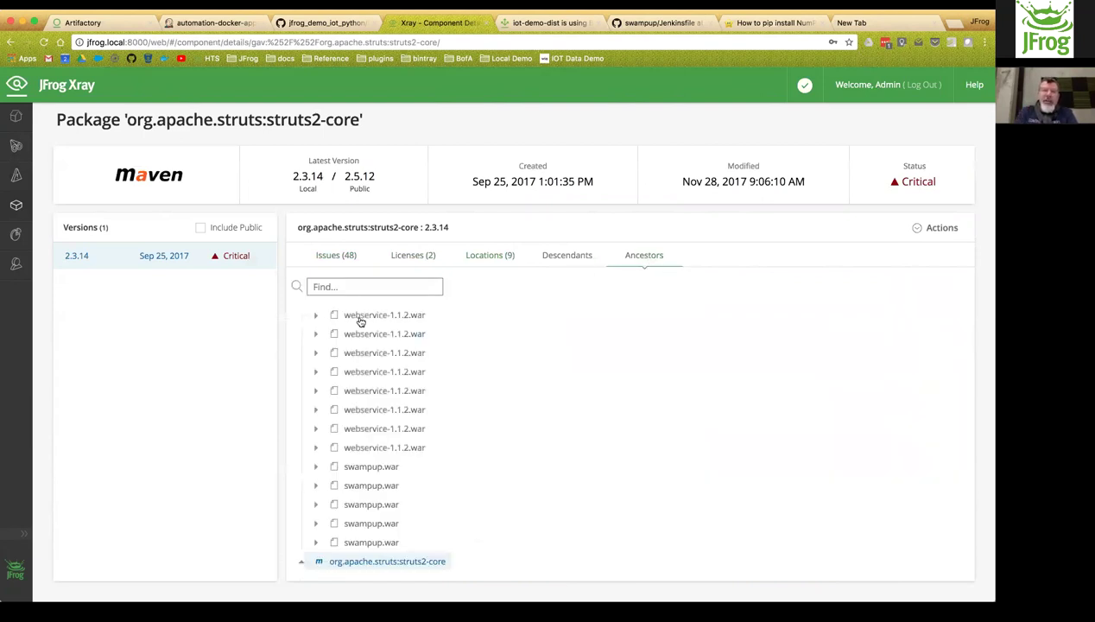
{"action": "left_click", "coordinate": [316, 316]}
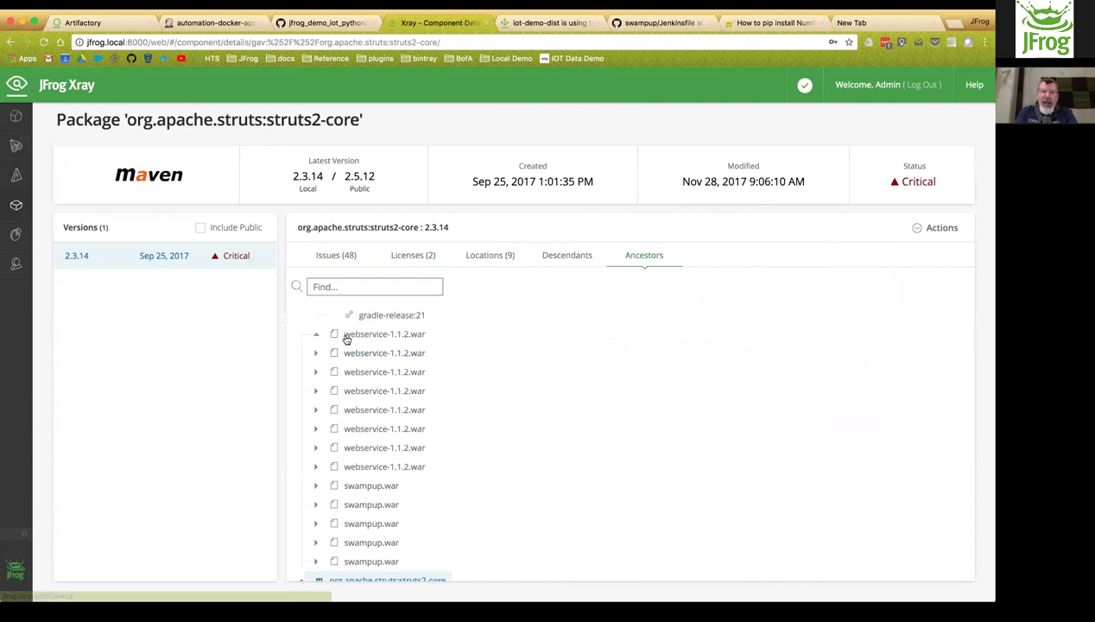
{"action": "left_click", "coordinate": [317, 355]}
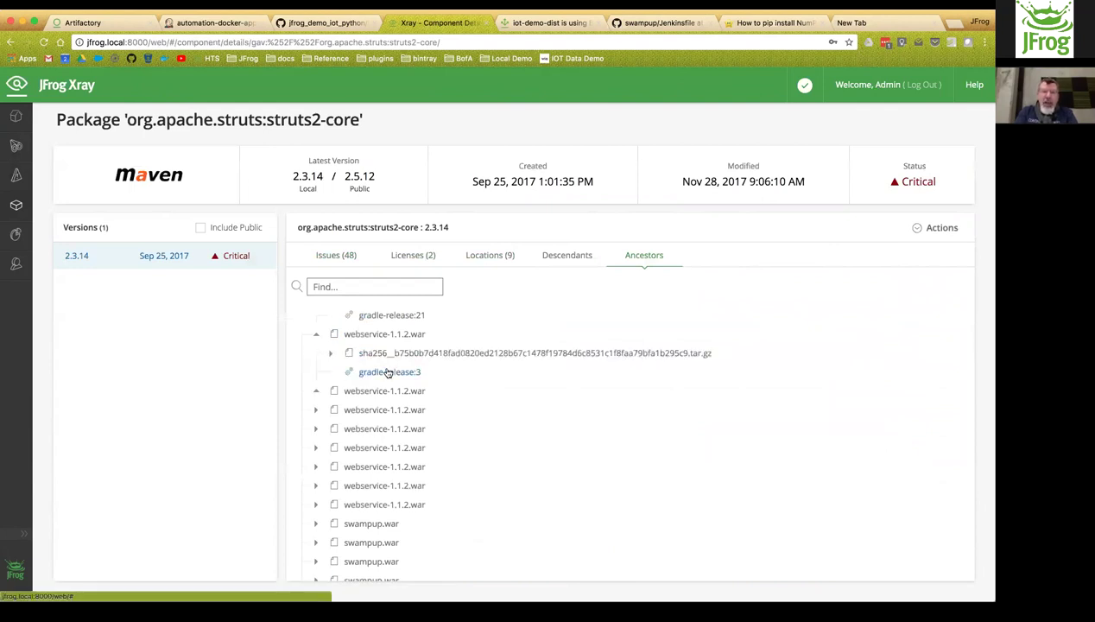
{"action": "scroll", "coordinate": [757, 372], "scroll_direction": "down", "scroll_amount": 2}
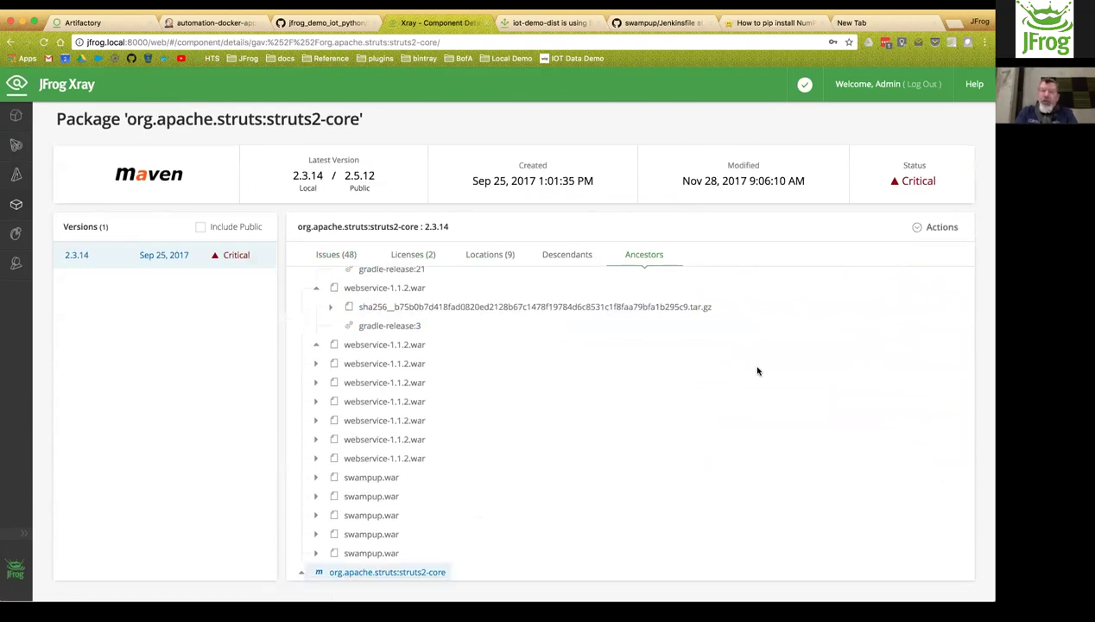
{"action": "left_click", "coordinate": [316, 422]}
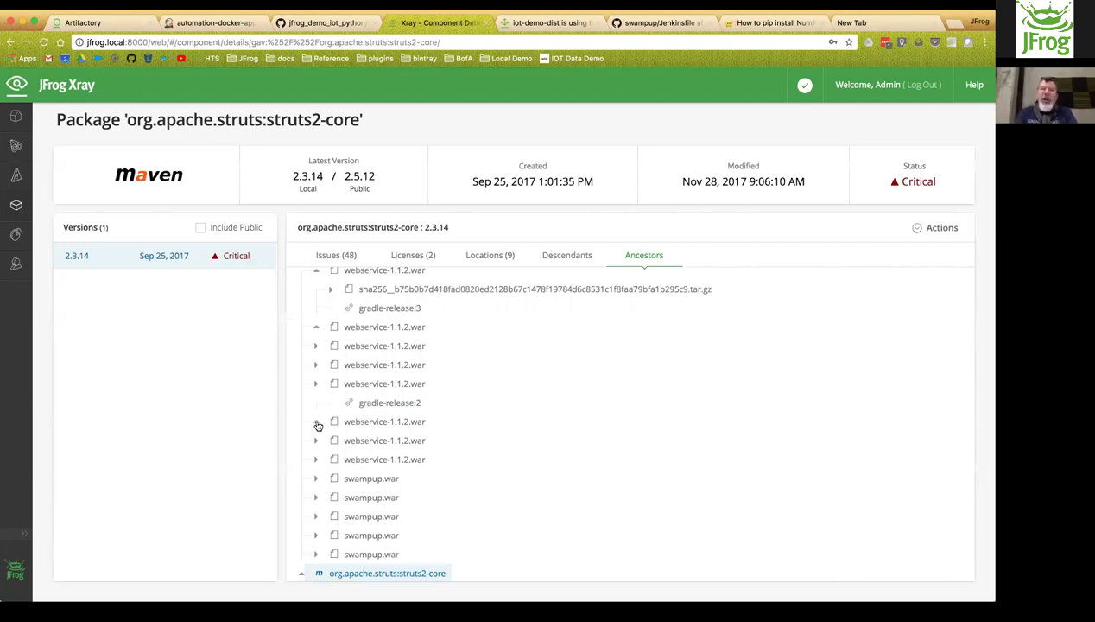
- Collapse docker-app tag 9 in Artifactory, and read through the jfrog_demo_iot_python Dockerfile on GitHub
{"action": "left_click", "coordinate": [121, 28]}
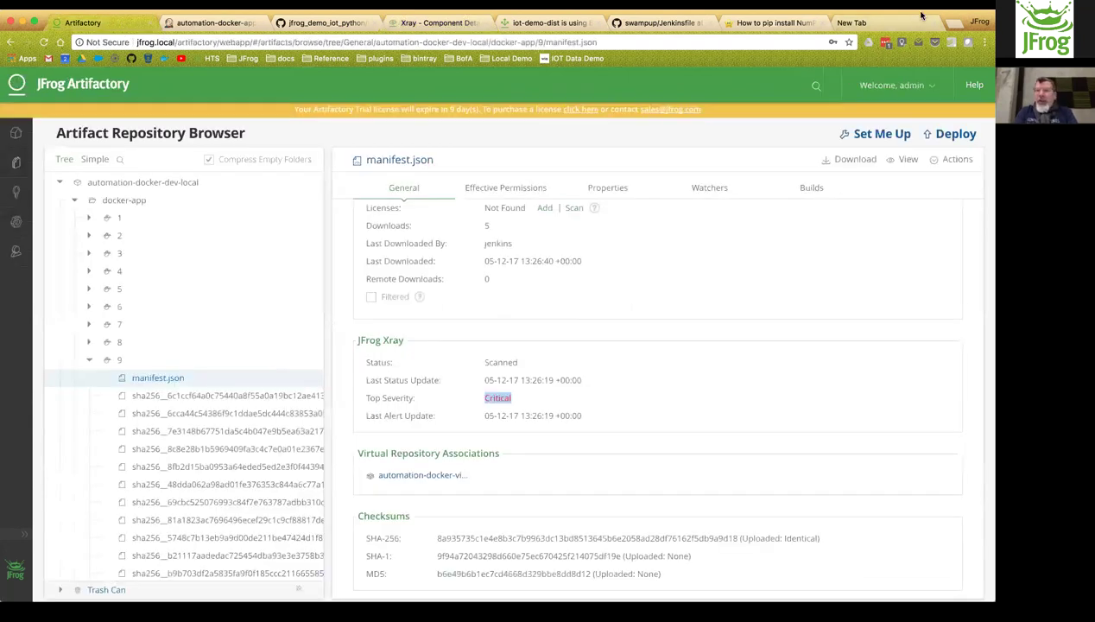
{"action": "left_click", "coordinate": [89, 363]}
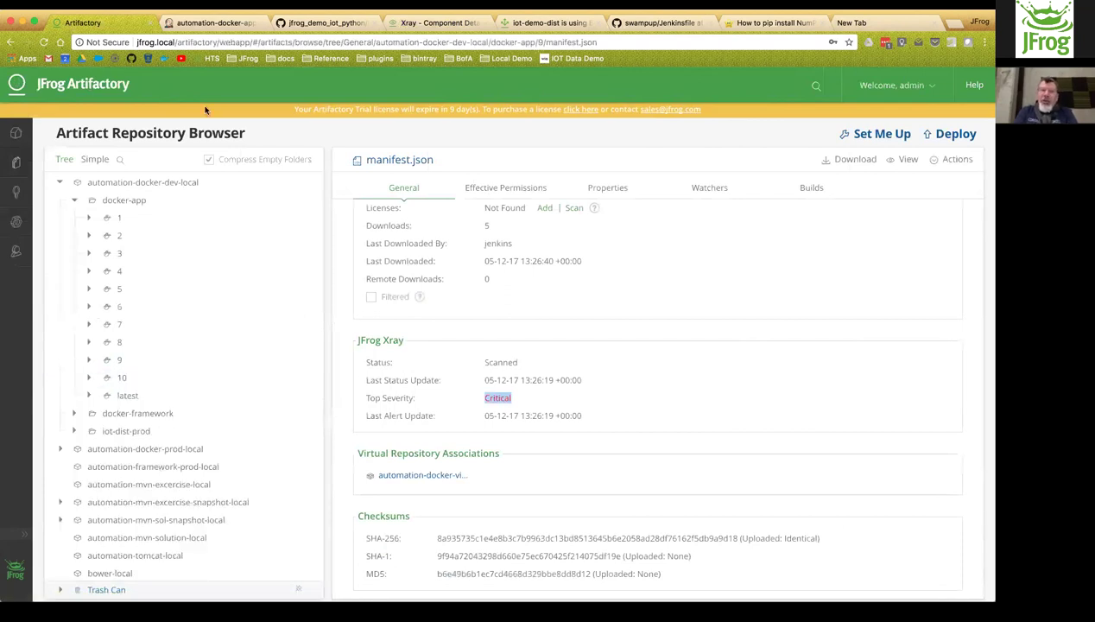
{"action": "left_click", "coordinate": [334, 22]}
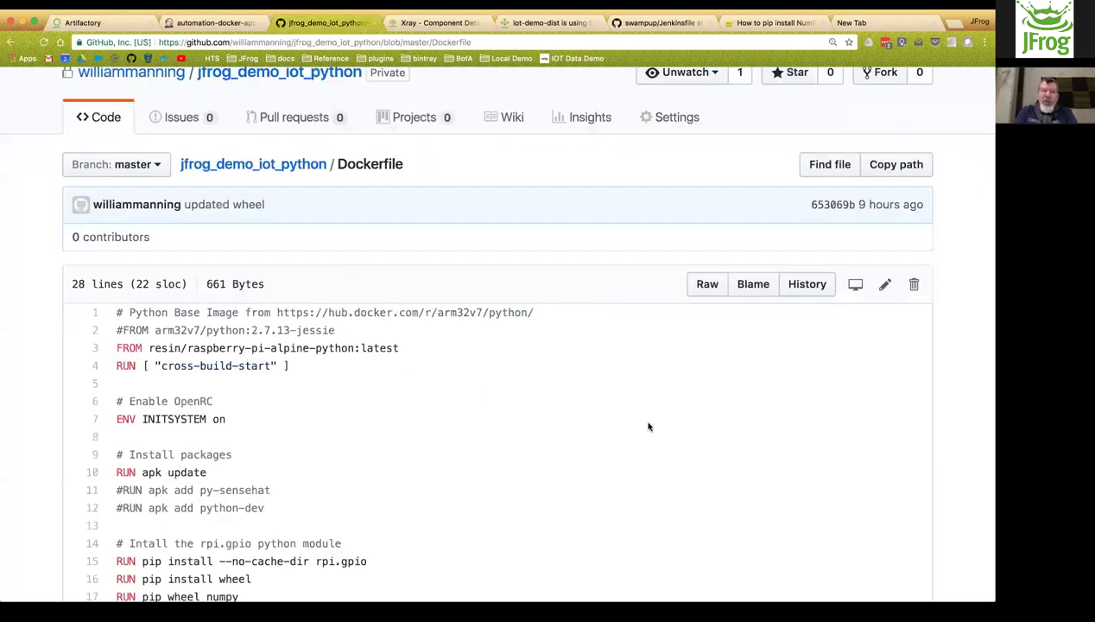
{"action": "scroll", "coordinate": [649, 427], "scroll_direction": "up", "scroll_amount": 2}
{"action": "scroll", "coordinate": [649, 426], "scroll_direction": "down", "scroll_amount": 5}
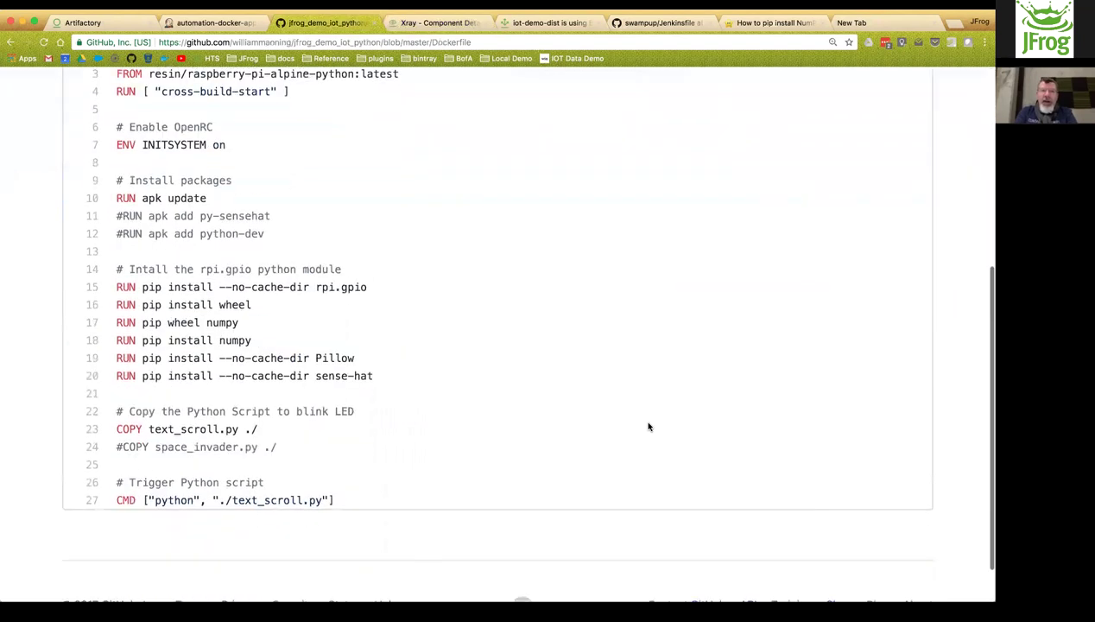
{"action": "scroll", "coordinate": [649, 427], "scroll_direction": "up", "scroll_amount": 5}
- Open the Jenkinsfile from the jfrog_demo_iot_python repository and read through its pipeline stages
{"action": "left_click", "coordinate": [322, 197]}
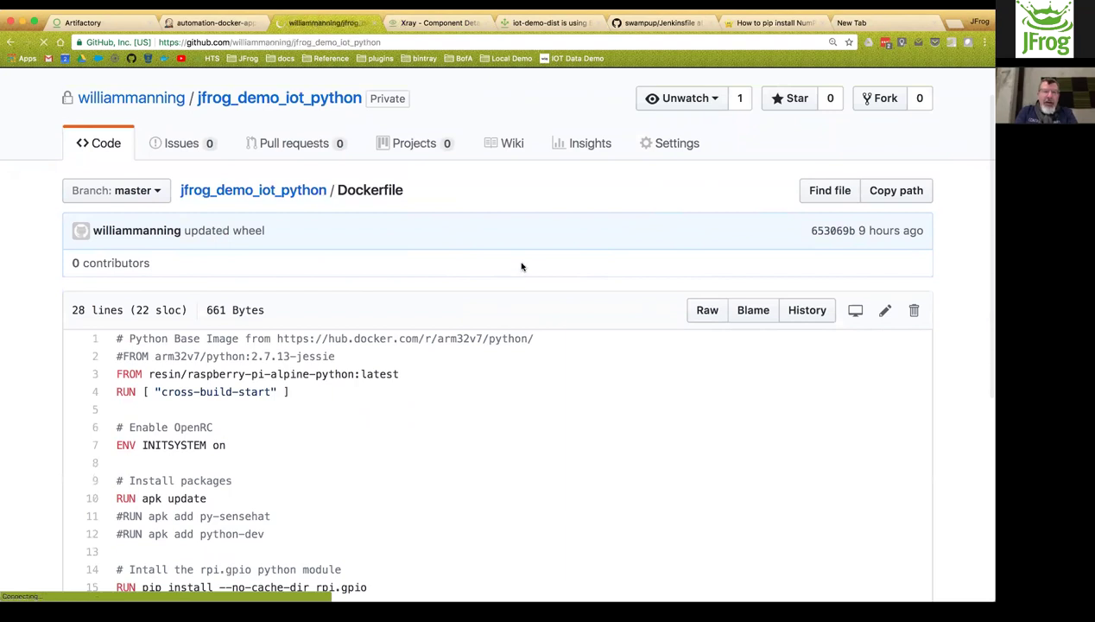
{"action": "left_click", "coordinate": [110, 458]}
{"action": "scroll", "coordinate": [732, 369], "scroll_direction": "down", "scroll_amount": 3}
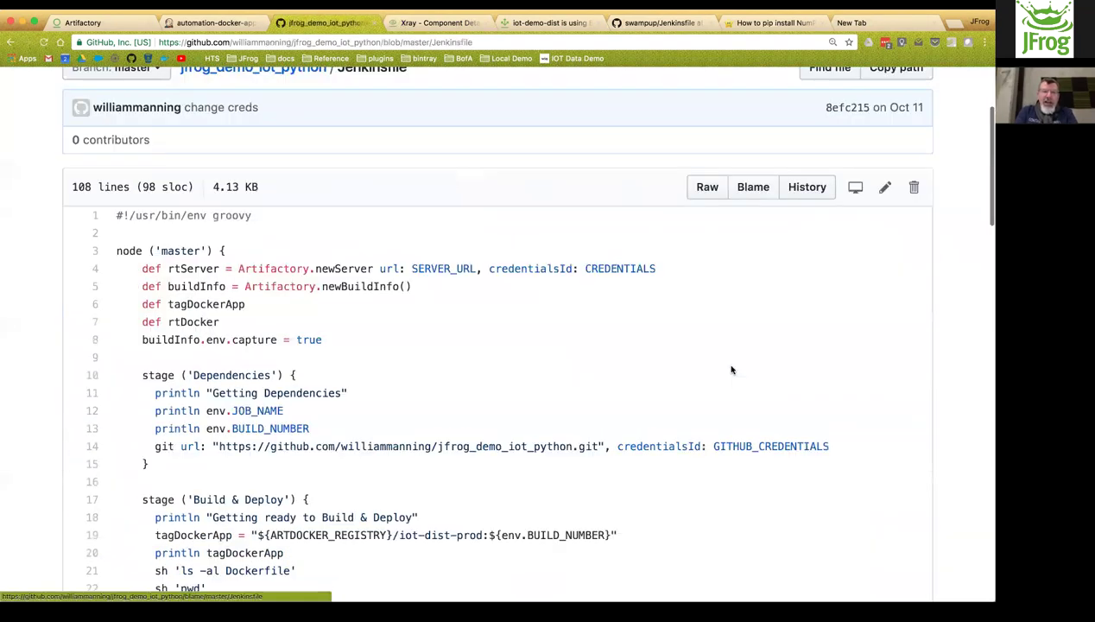
{"action": "scroll", "coordinate": [731, 369], "scroll_direction": "down", "scroll_amount": 3}
{"action": "scroll", "coordinate": [731, 370], "scroll_direction": "down", "scroll_amount": 5}
{"action": "scroll", "coordinate": [732, 370], "scroll_direction": "down", "scroll_amount": 10}
{"action": "scroll", "coordinate": [731, 369], "scroll_direction": "down", "scroll_amount": 5}
{"action": "scroll", "coordinate": [732, 370], "scroll_direction": "up", "scroll_amount": 12}
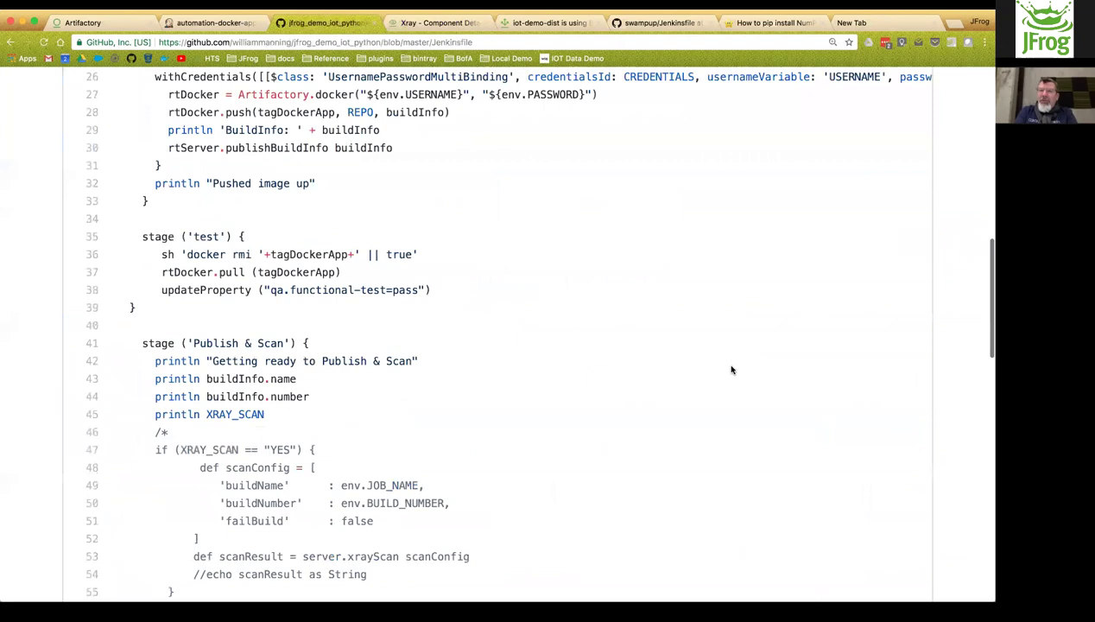
{"action": "scroll", "coordinate": [732, 369], "scroll_direction": "up", "scroll_amount": 10}
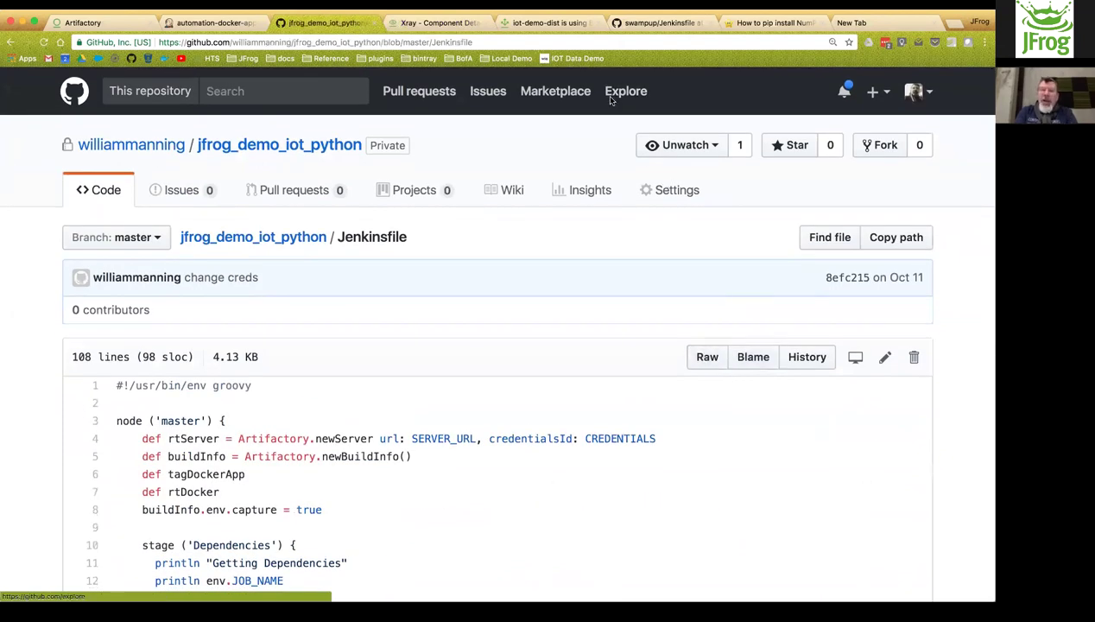
- Switch to Jenkins, open the test-iot-demo pipeline from the dashboard and check the Build & Deploy duration in its stage view
{"action": "left_click", "coordinate": [221, 24]}
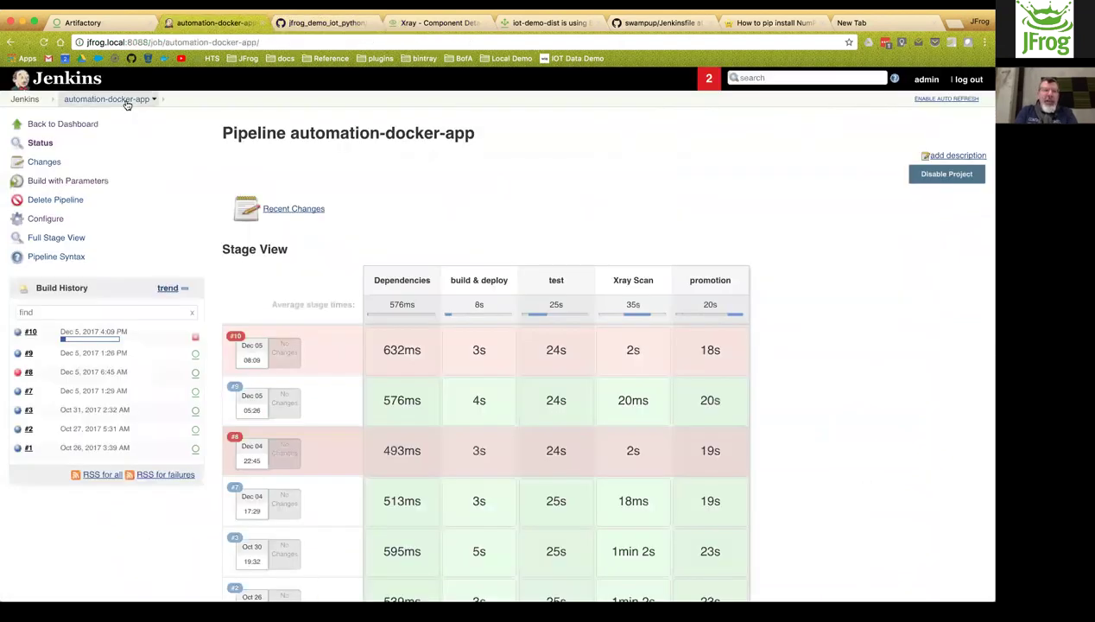
{"action": "left_click", "coordinate": [103, 103]}
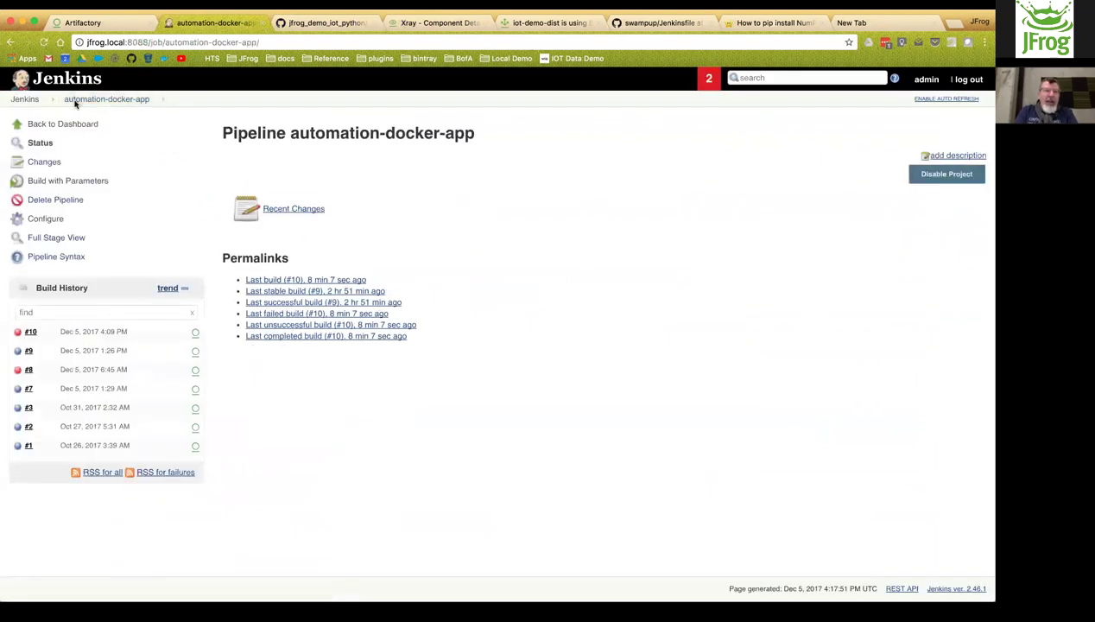
{"action": "left_click", "coordinate": [24, 100]}
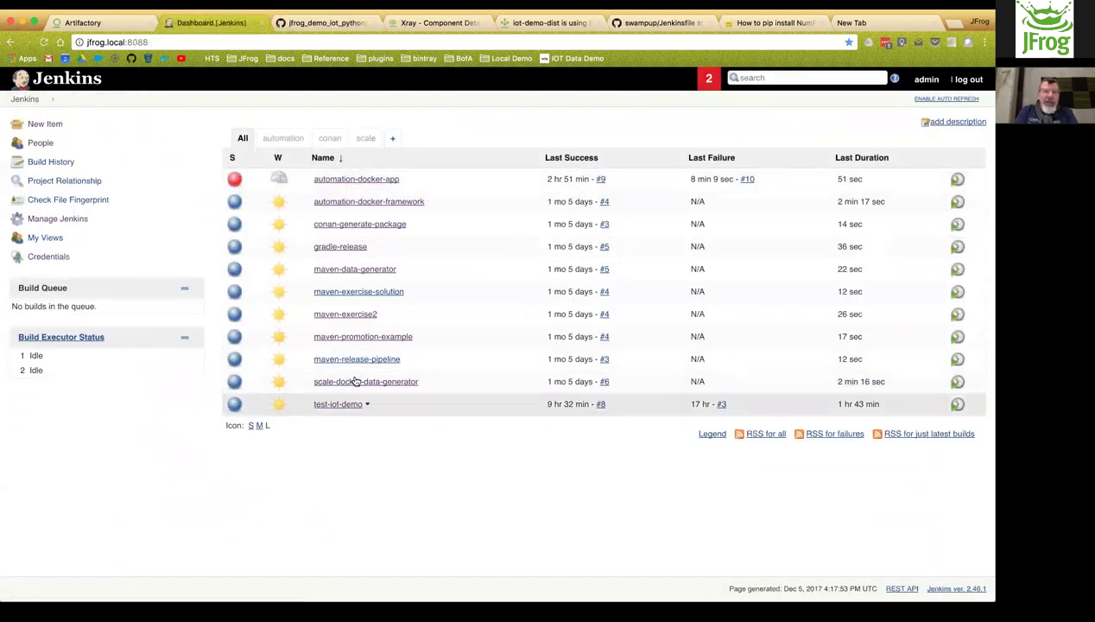
{"action": "left_click", "coordinate": [340, 404]}
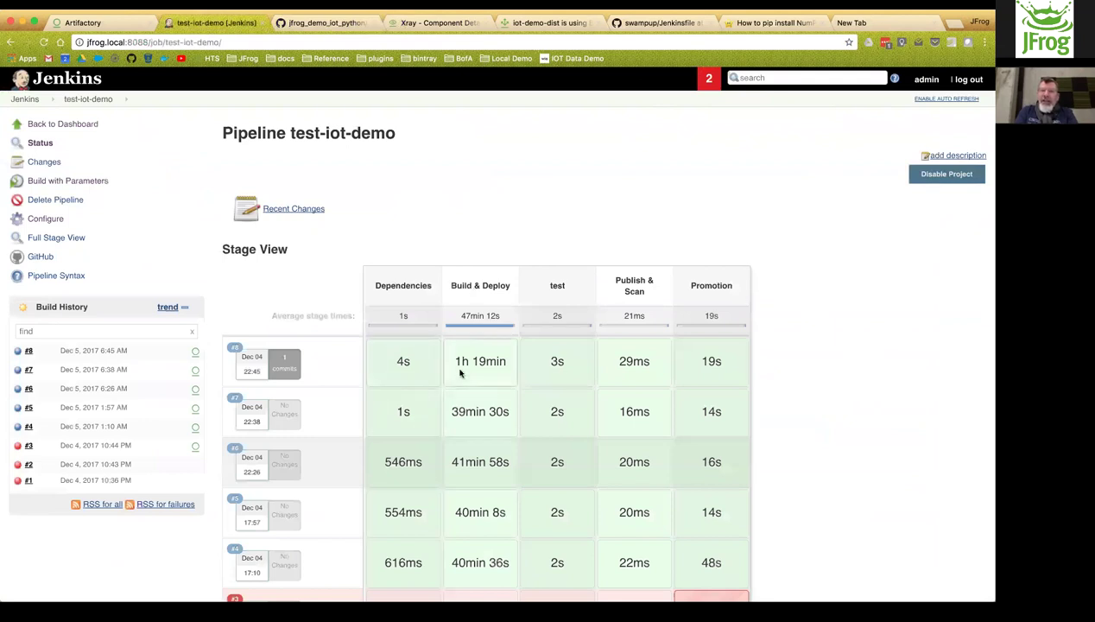
{"action": "mouse_move", "coordinate": [494, 368]}
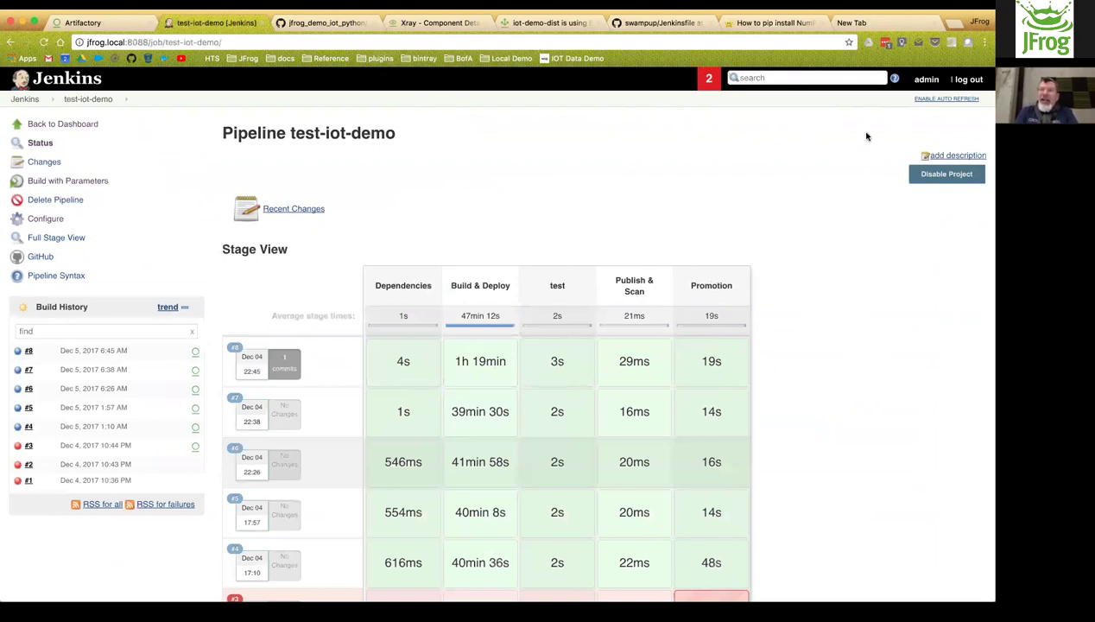
- Close the blank browser tab and open bintray.com in a new one
{"action": "left_click", "coordinate": [934, 26]}
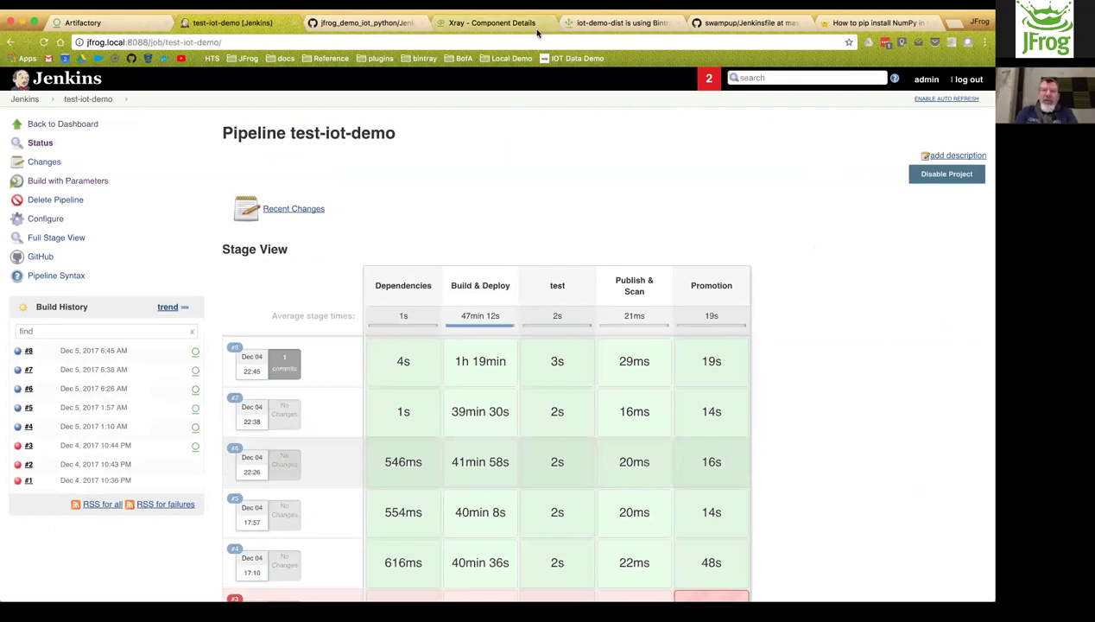
{"action": "left_click", "coordinate": [493, 22]}
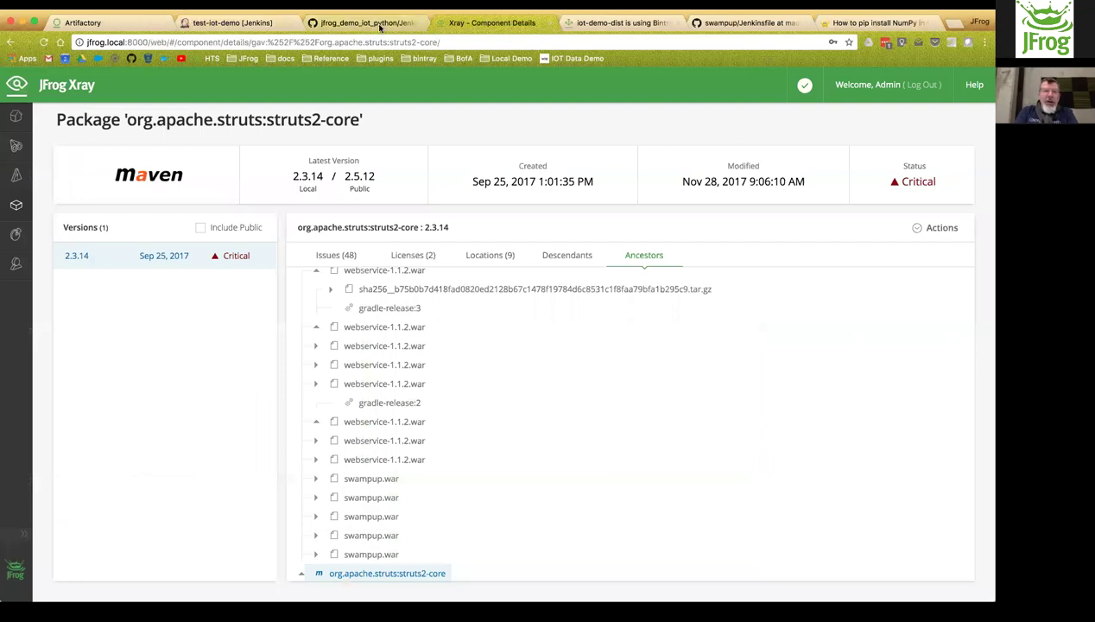
{"action": "left_click", "coordinate": [955, 24]}
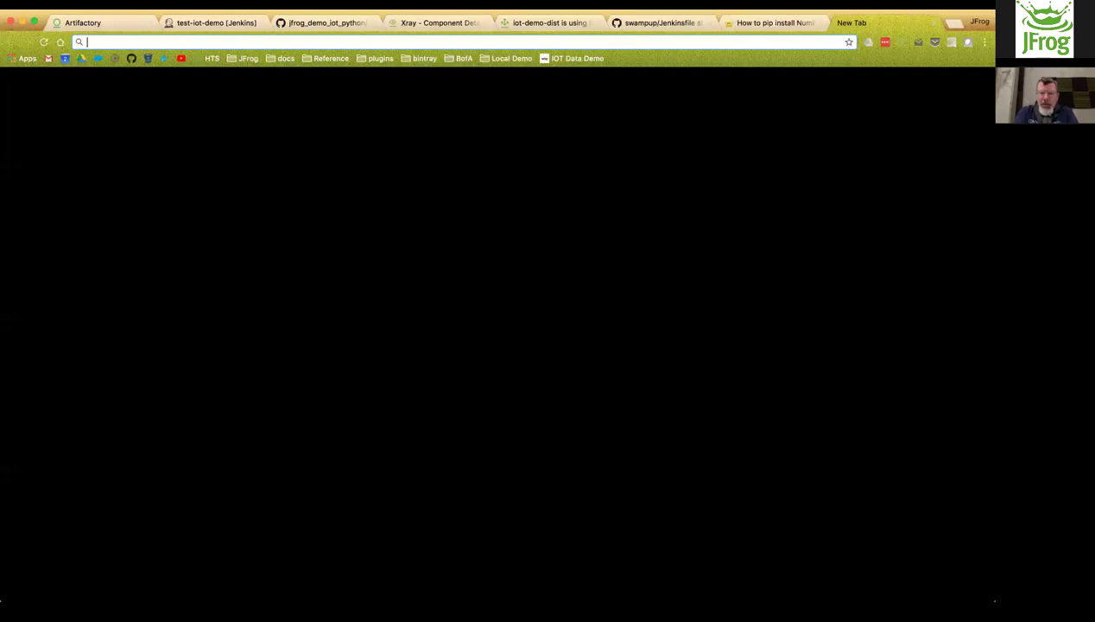
{"action": "type", "text": "bintray.com"}
{"action": "key", "text": "Return"}
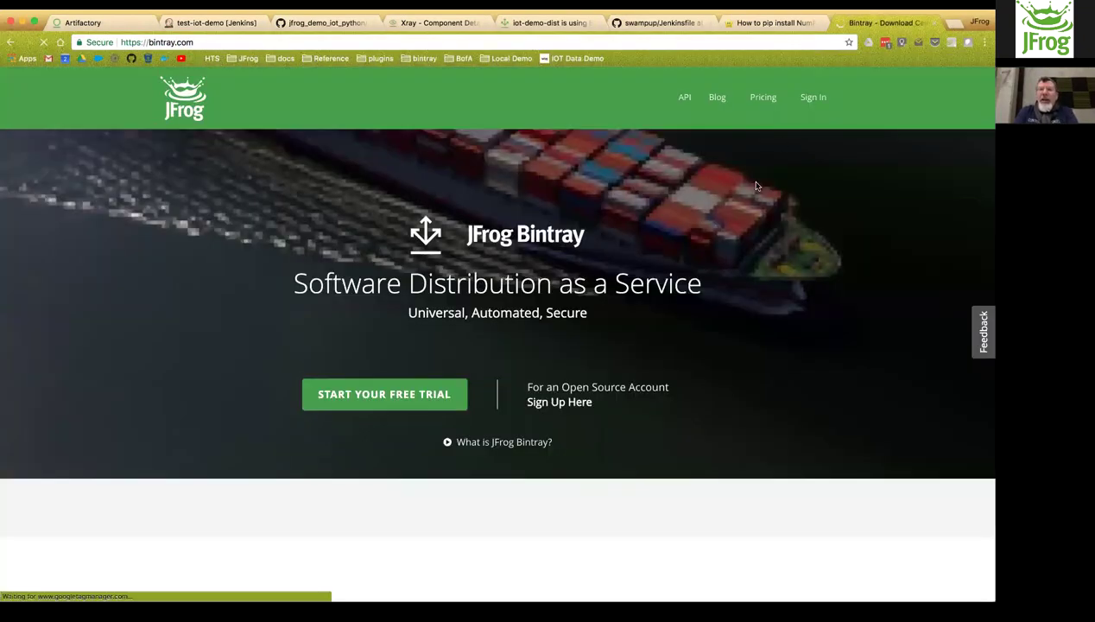
- Sign in to Bintray through Google, using the JFrog account
{"action": "left_click", "coordinate": [813, 97]}
{"action": "left_click", "coordinate": [639, 250]}
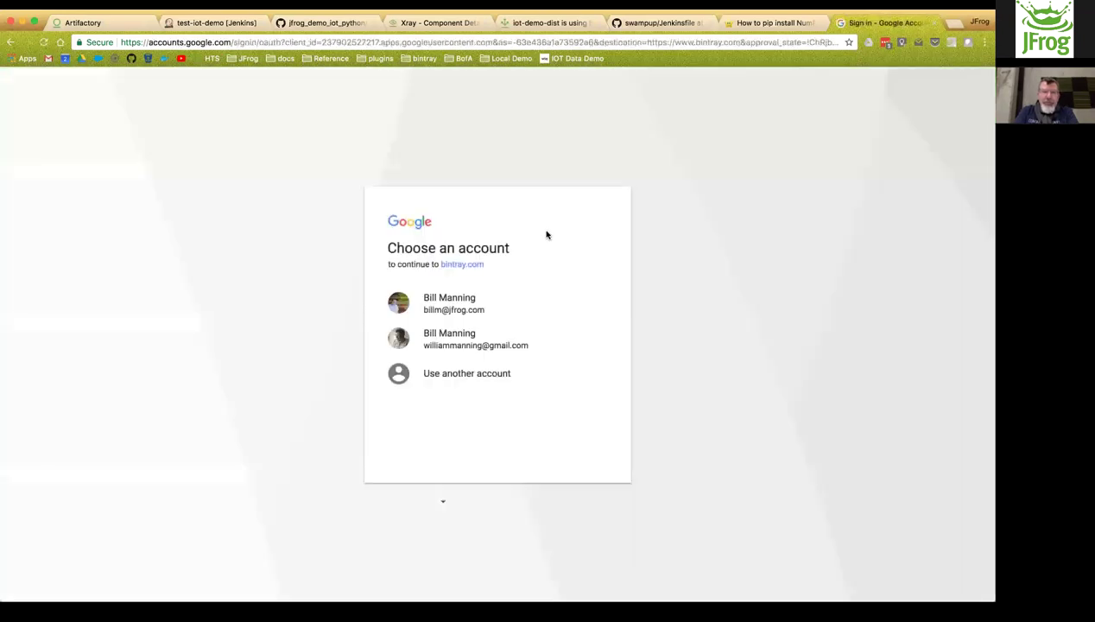
{"action": "left_click", "coordinate": [471, 303]}
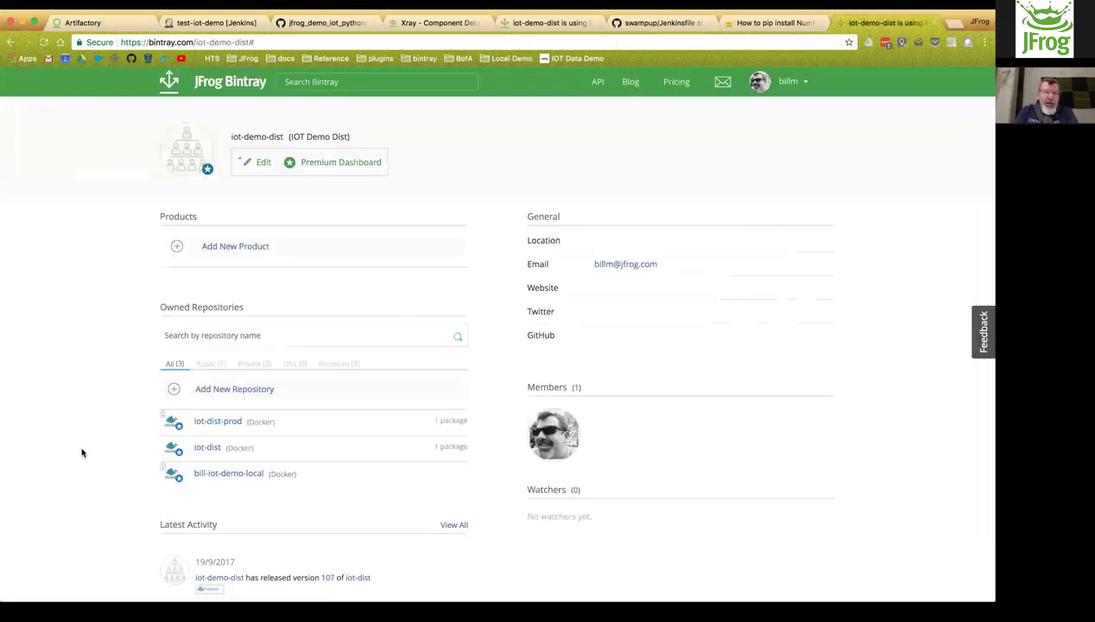
- Open the iot-dist Docker repository owned by iot-demo-dist and bring up its iot-dist package
{"action": "scroll", "coordinate": [84, 364], "scroll_direction": "down", "scroll_amount": 4}
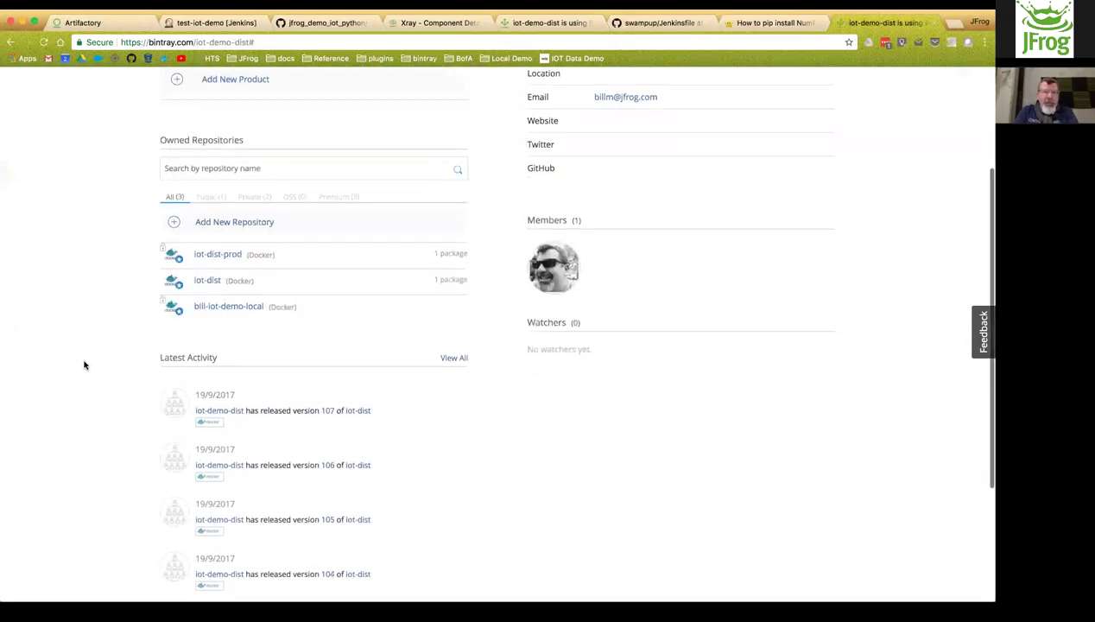
{"action": "left_click", "coordinate": [207, 282]}
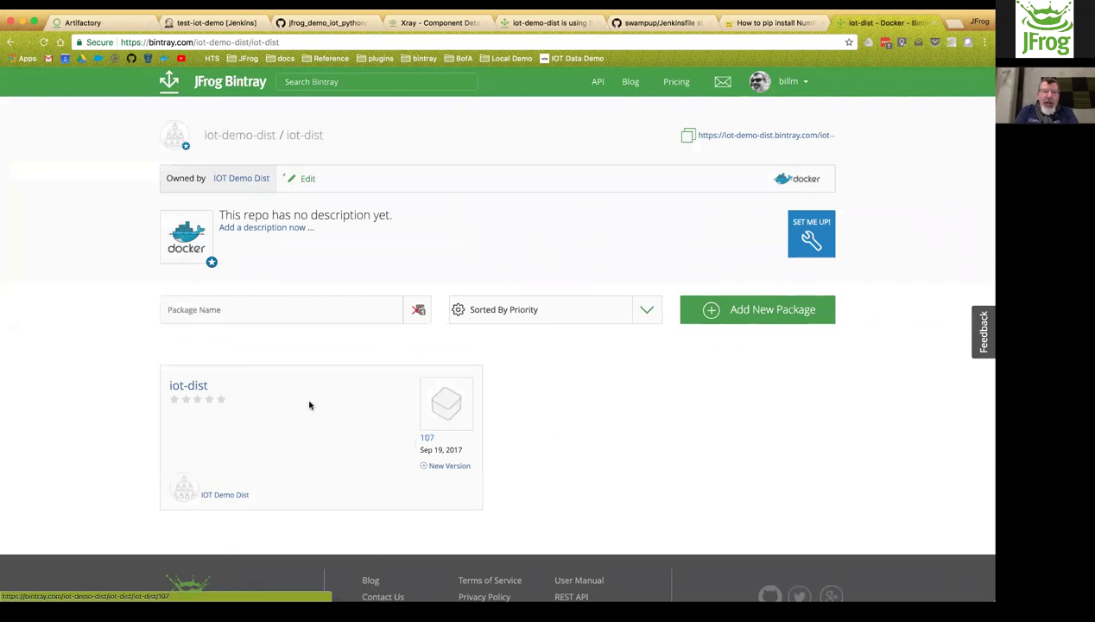
{"action": "left_click", "coordinate": [191, 385]}
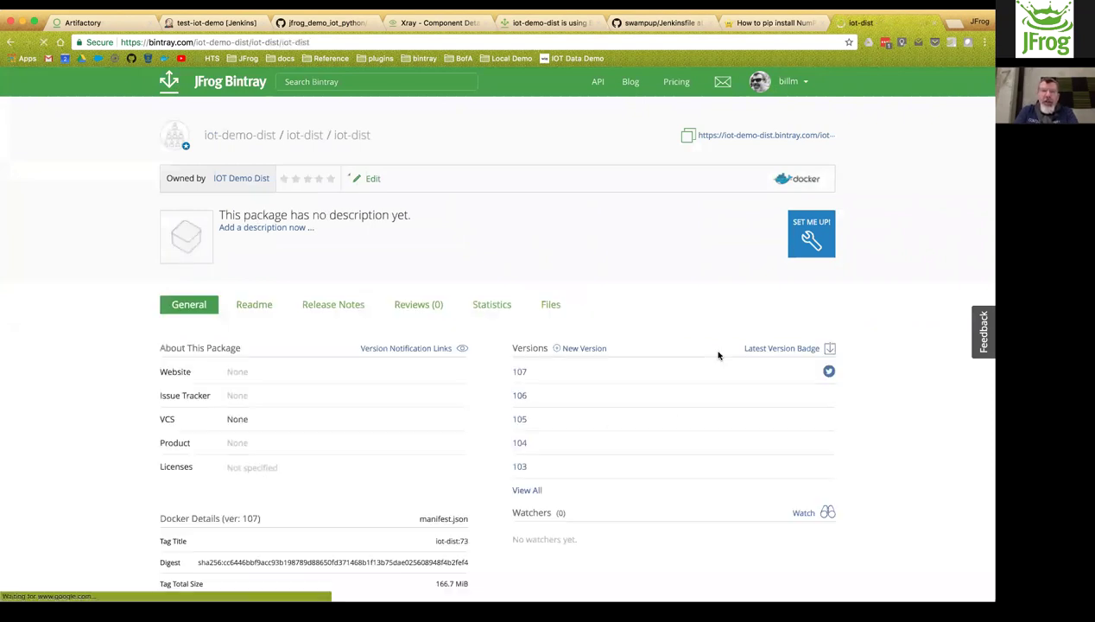
- Review the iot-dist package's versions and Docker layers, expanding the RUN layers for the Pillow install and apk update
{"action": "scroll", "coordinate": [718, 355], "scroll_direction": "down", "scroll_amount": 2}
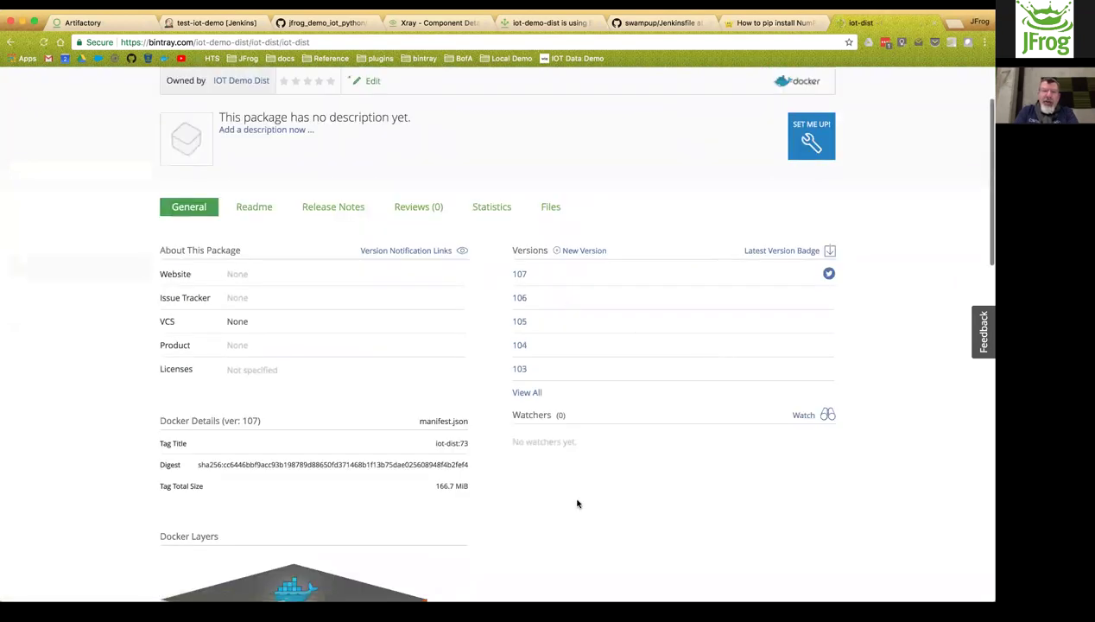
{"action": "right_click", "coordinate": [564, 416]}
{"action": "left_click", "coordinate": [560, 439]}
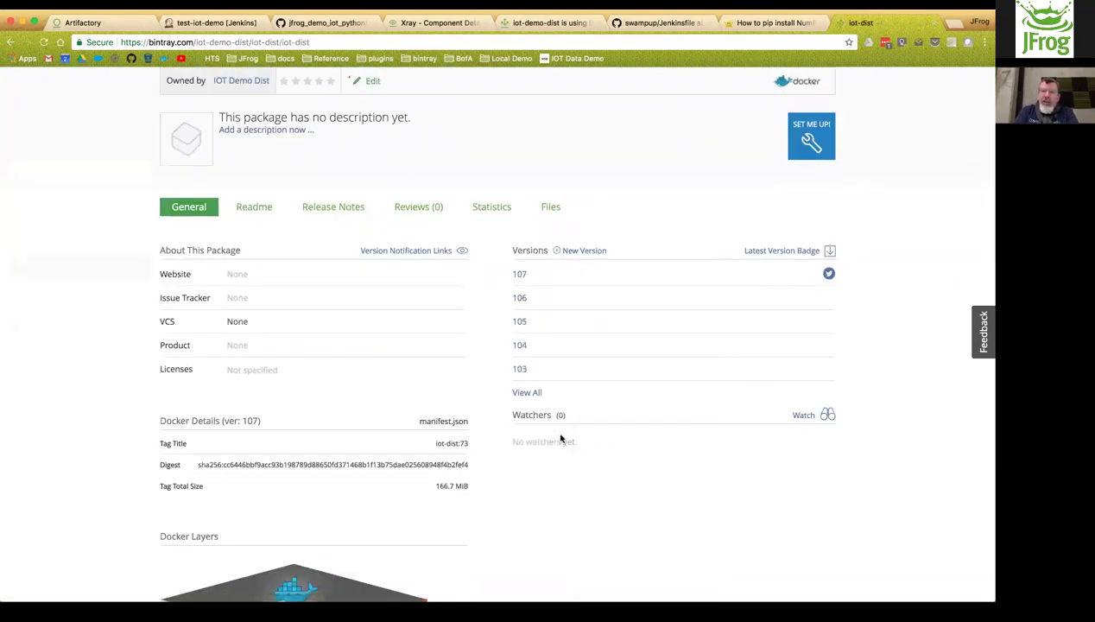
{"action": "scroll", "coordinate": [561, 437], "scroll_direction": "down", "scroll_amount": 10}
{"action": "left_click", "coordinate": [354, 245]}
{"action": "left_click", "coordinate": [324, 406]}
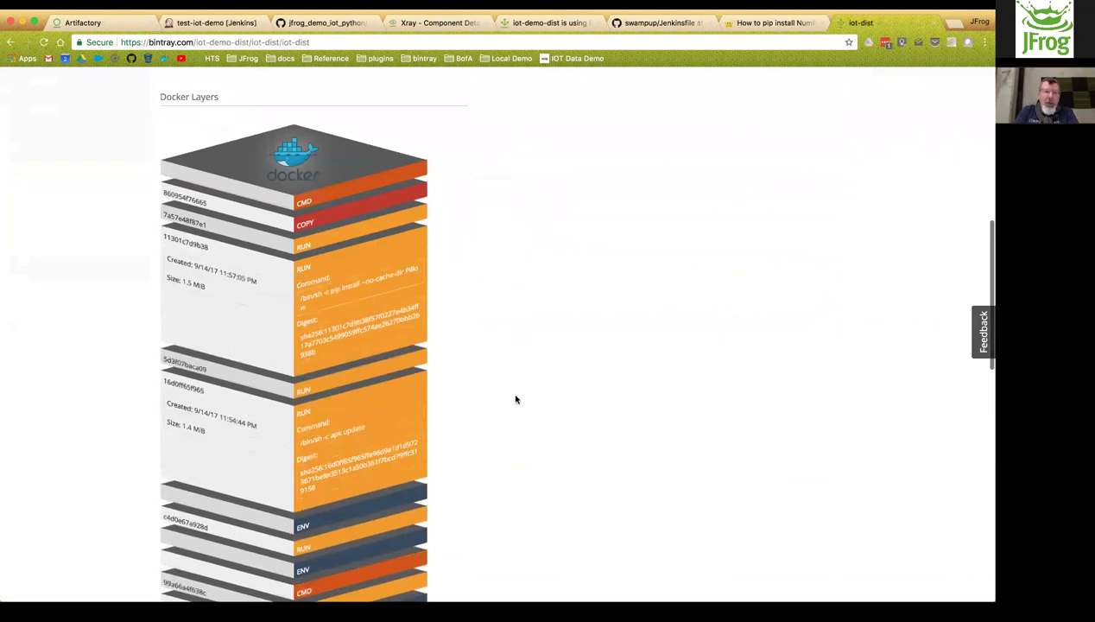
{"action": "scroll", "coordinate": [516, 399], "scroll_direction": "down", "scroll_amount": 4}
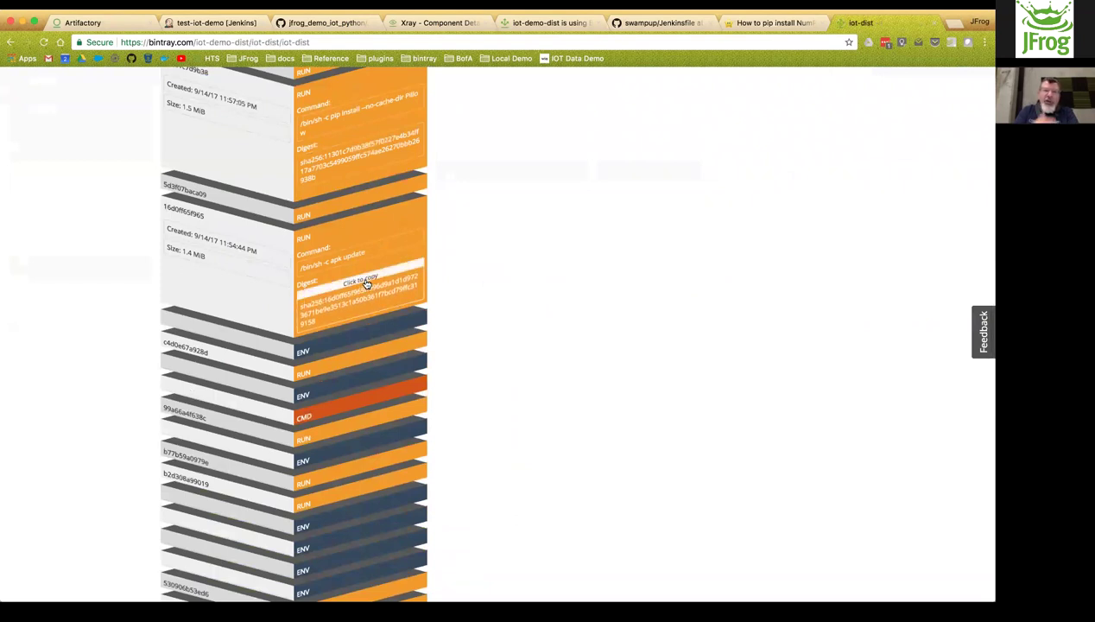
{"action": "scroll", "coordinate": [367, 283], "scroll_direction": "up", "scroll_amount": 15}
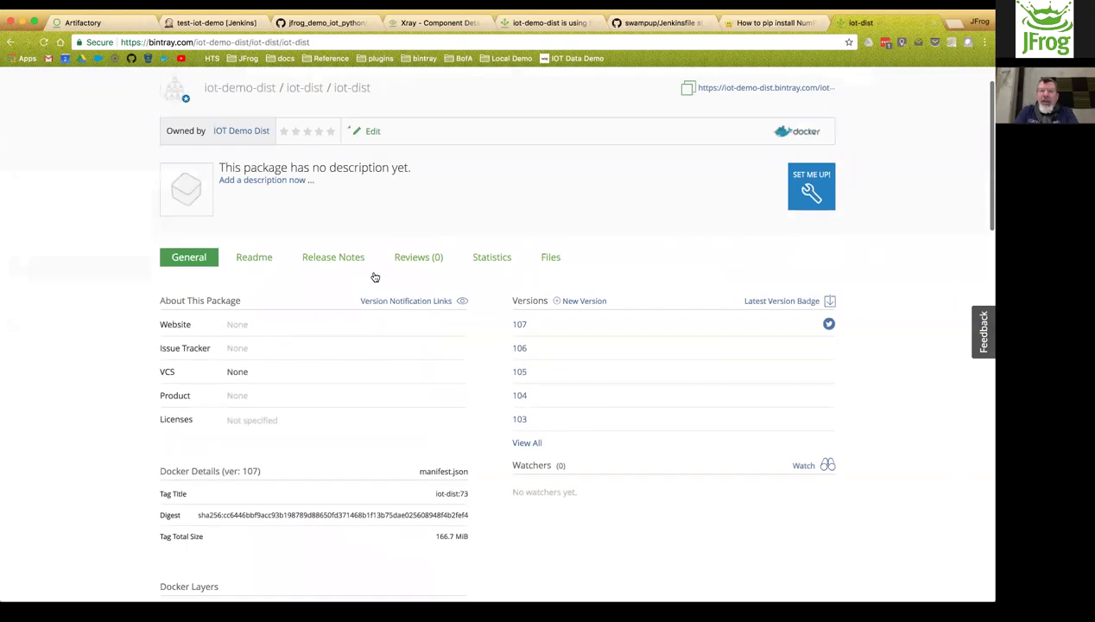
- Show the iot-dist package's download statistics for the past 1 Year as a world map and examine it
{"action": "left_click", "coordinate": [493, 276]}
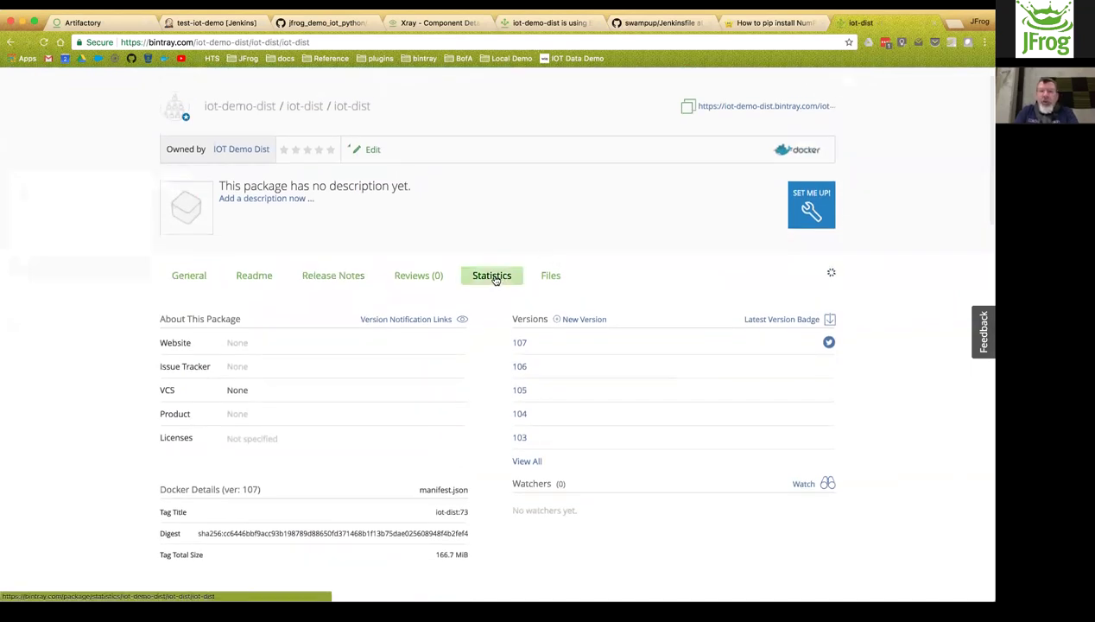
{"action": "left_click", "coordinate": [403, 367]}
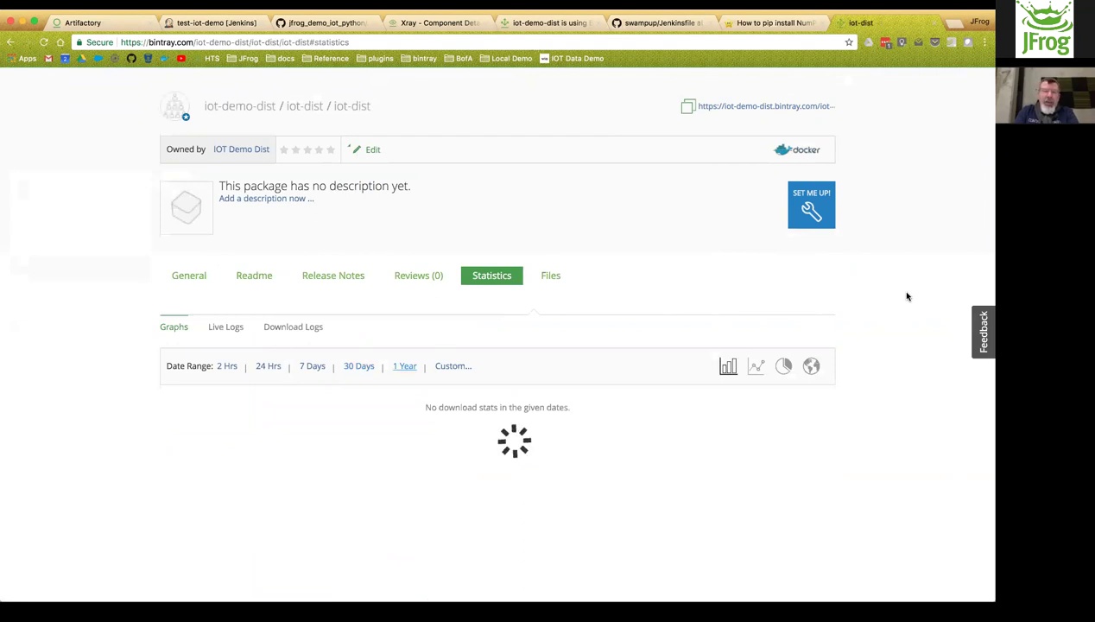
{"action": "scroll", "coordinate": [895, 346], "scroll_direction": "down", "scroll_amount": 3}
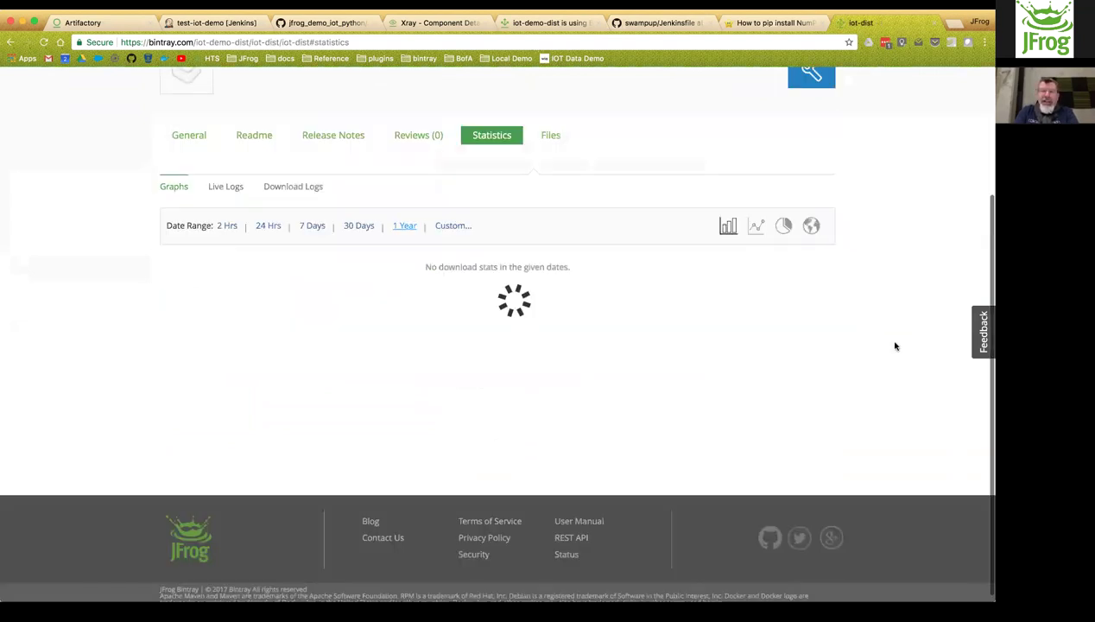
{"action": "left_click", "coordinate": [811, 226]}
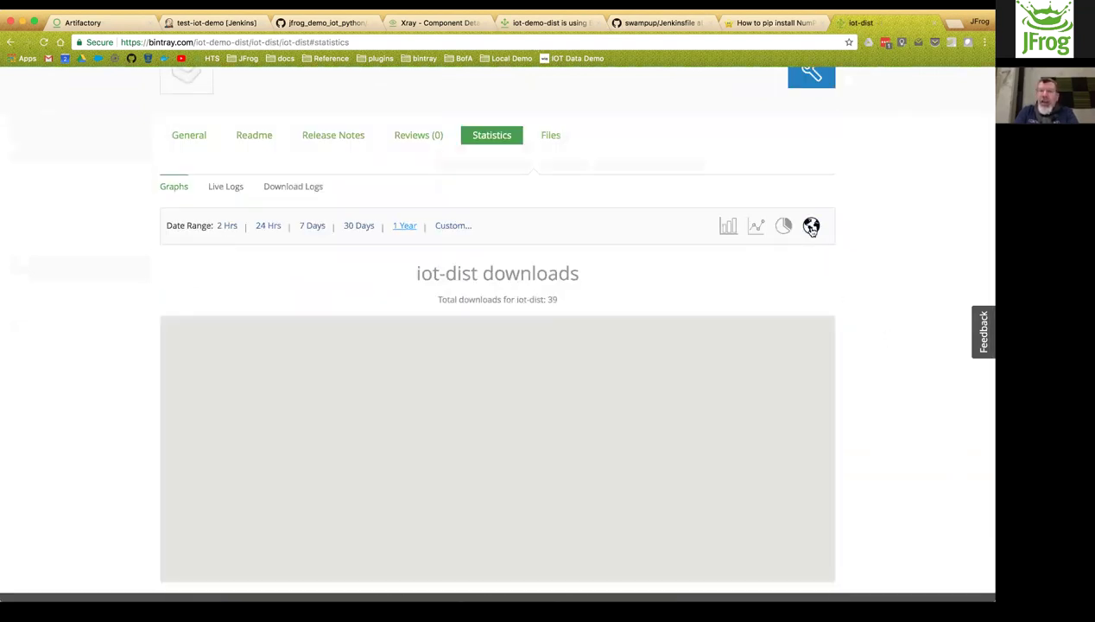
{"action": "scroll", "coordinate": [602, 334], "scroll_direction": "down", "scroll_amount": 1}
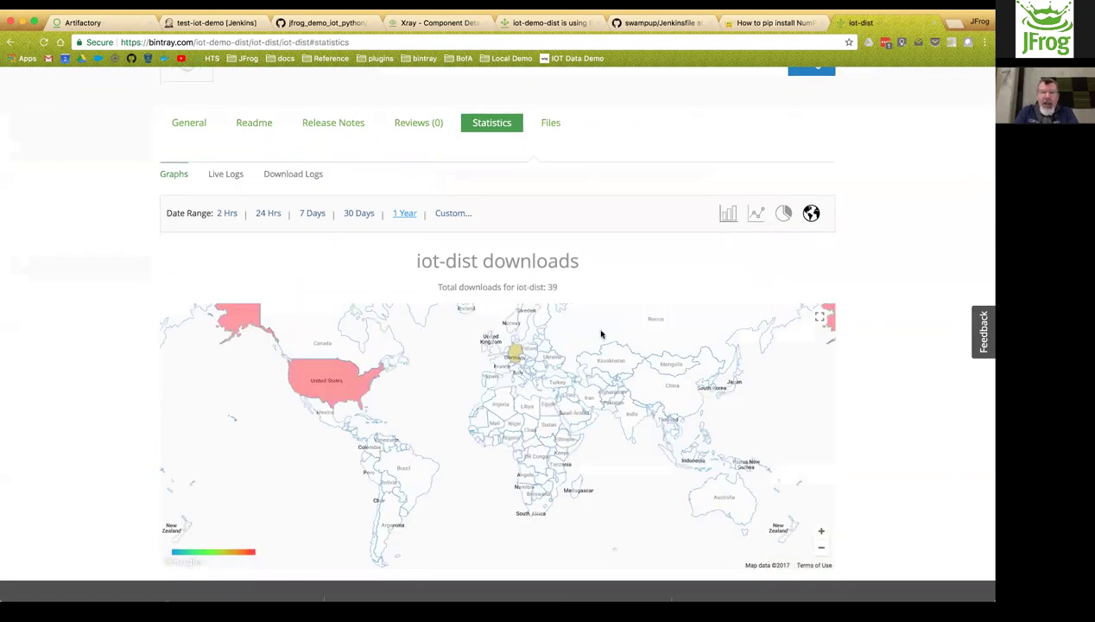
{"action": "scroll", "coordinate": [602, 335], "scroll_direction": "down", "scroll_amount": 3}
{"action": "left_click", "coordinate": [516, 322]}
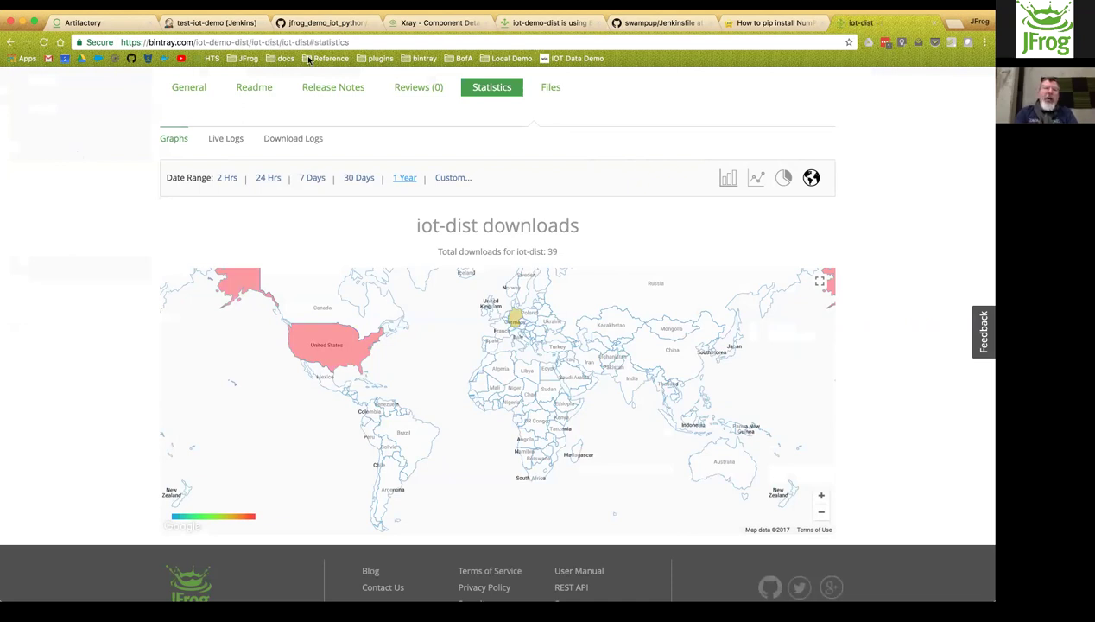
- Leave Bintray and return to Artifactory's repository browser, passing through the GitHub Jenkinsfile and the test-iot-demo Jenkins page
{"action": "left_click", "coordinate": [335, 24]}
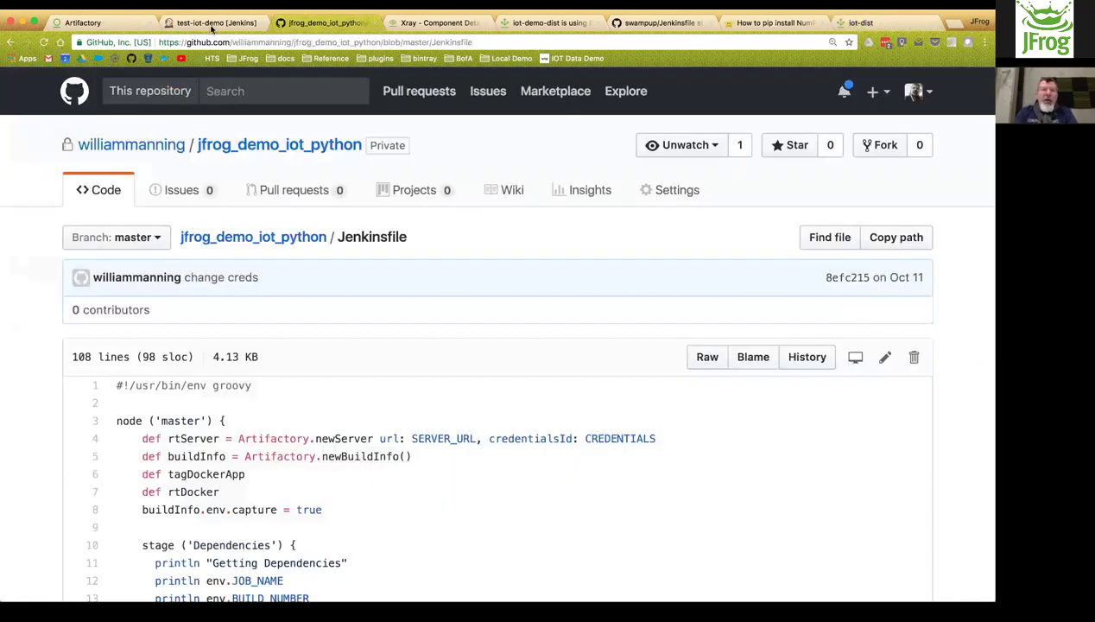
{"action": "left_click", "coordinate": [216, 23]}
{"action": "left_click", "coordinate": [95, 23]}
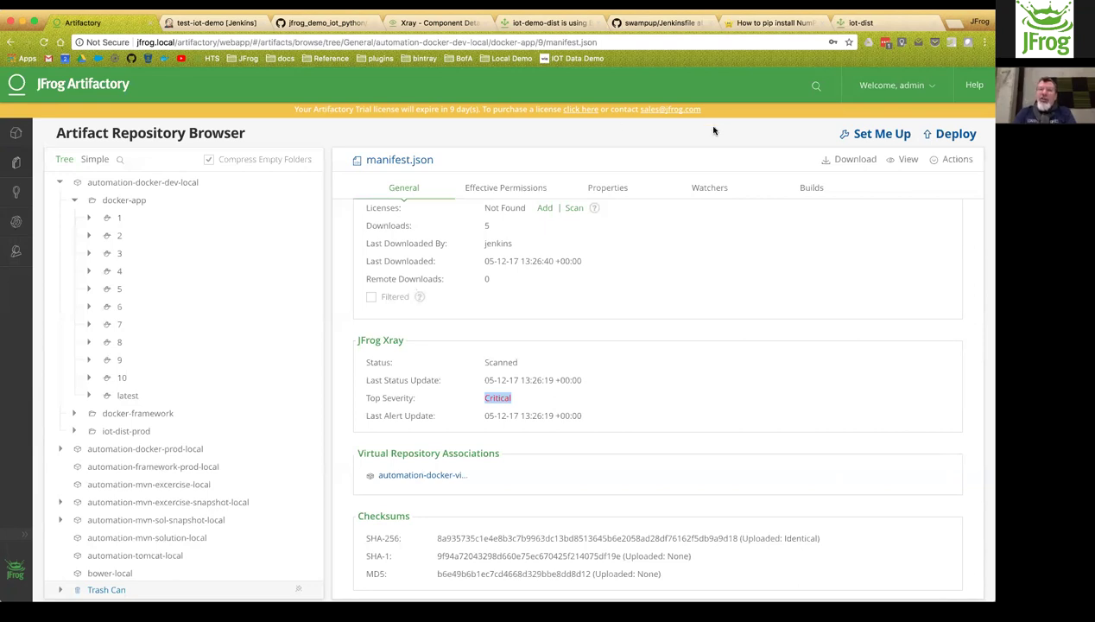
- Open JFrog's white paper on managing binaries across multi-site topologies in a new browser tab and select its web address
{"action": "left_click", "coordinate": [955, 24]}
{"action": "type", "text": "top"}
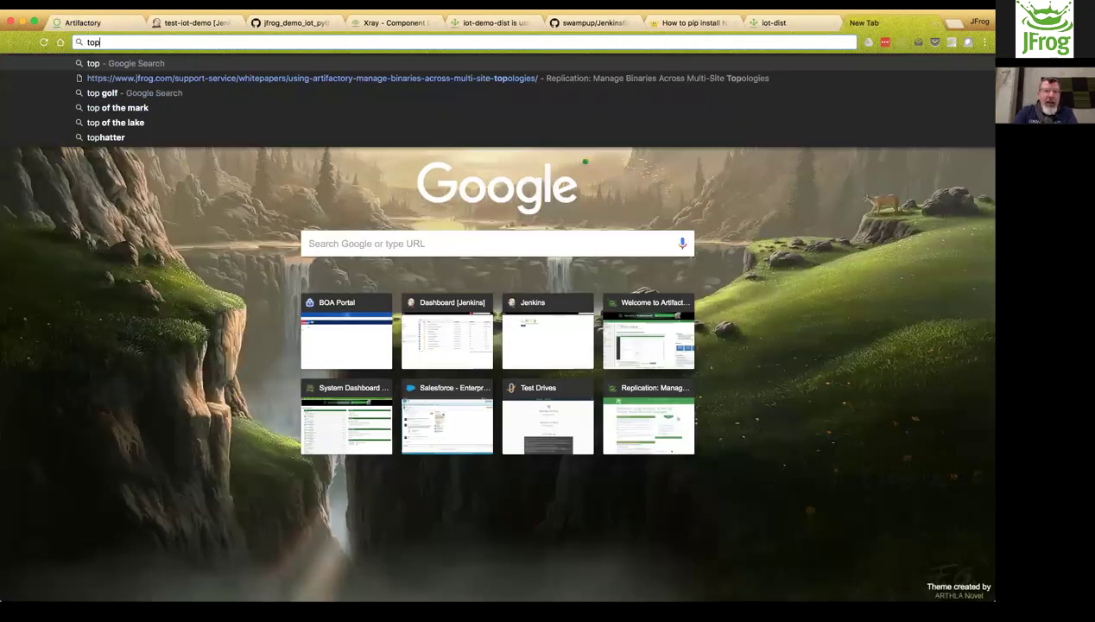
{"action": "key", "text": "Down"}
{"action": "key", "text": "Return"}
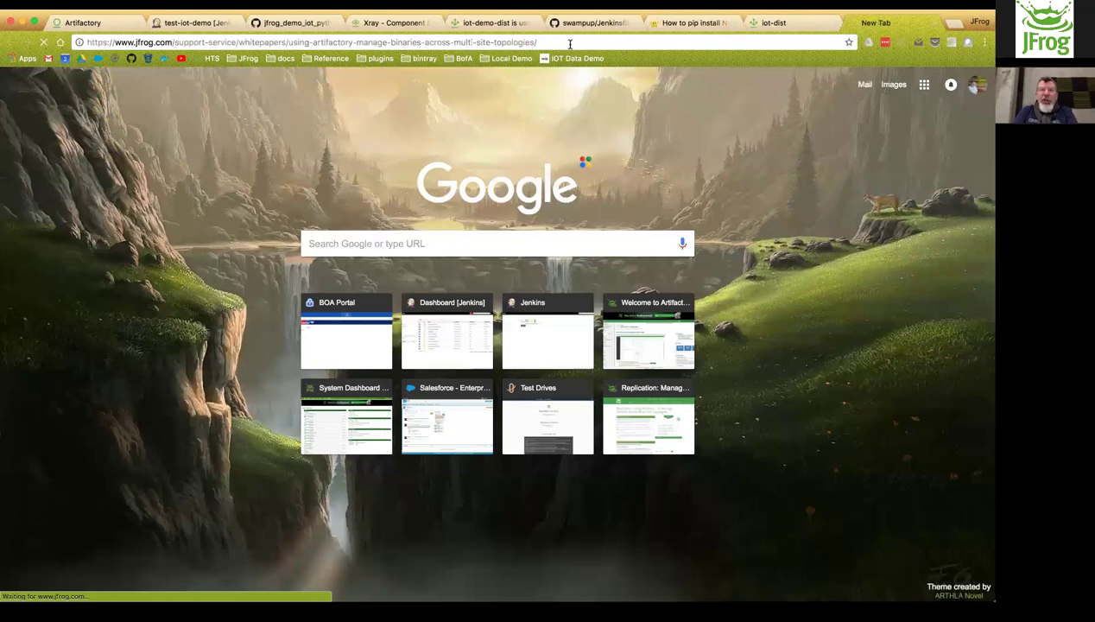
{"action": "left_click", "coordinate": [570, 42]}
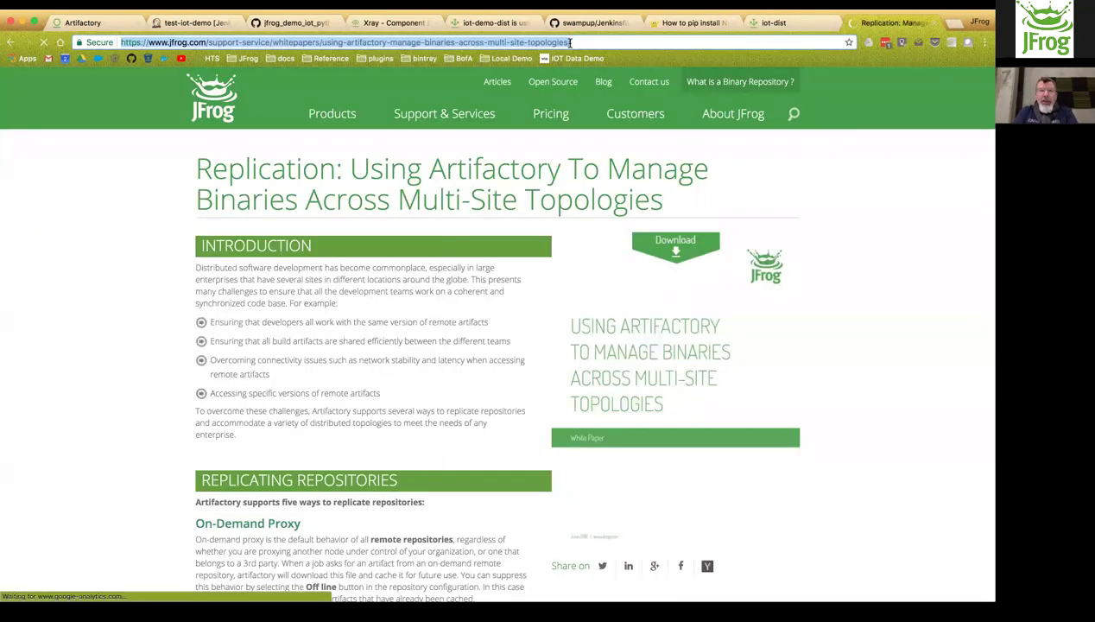